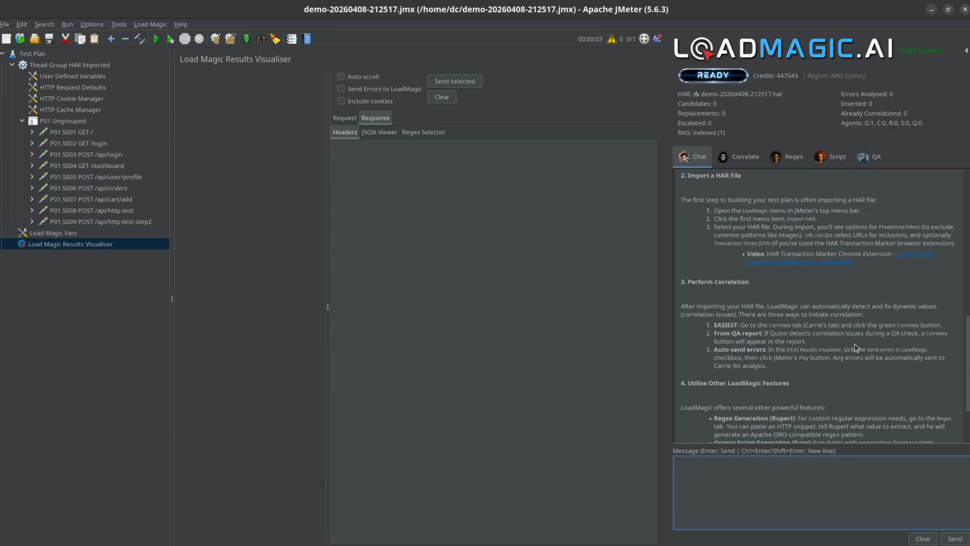
Send the chat assistant a message asking it to correlate this test plan
click(740, 159)
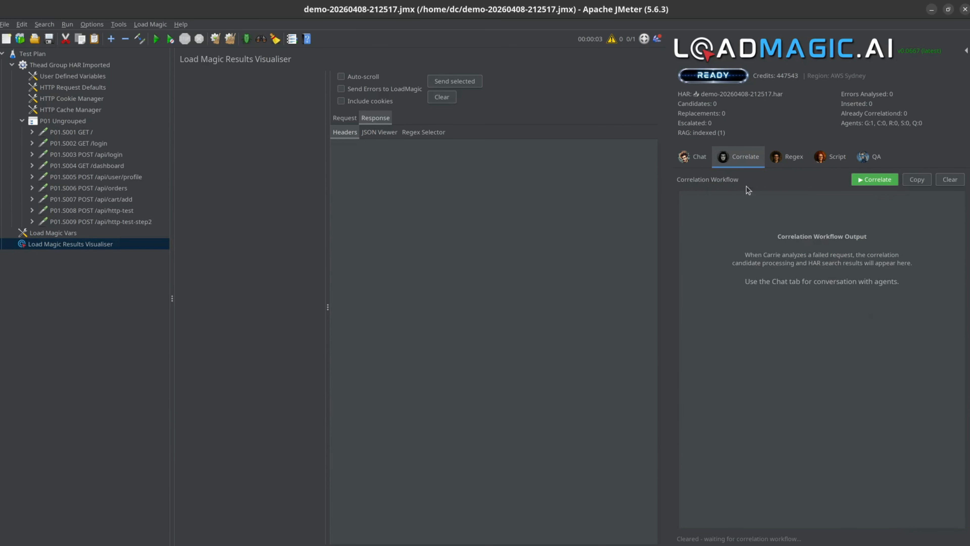
click(757, 524)
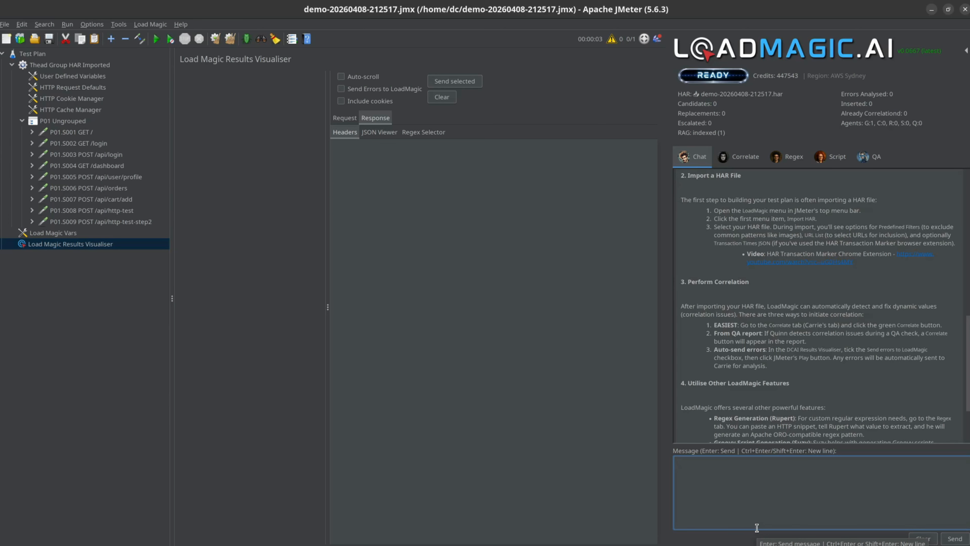
text(Thanks George can you correla)
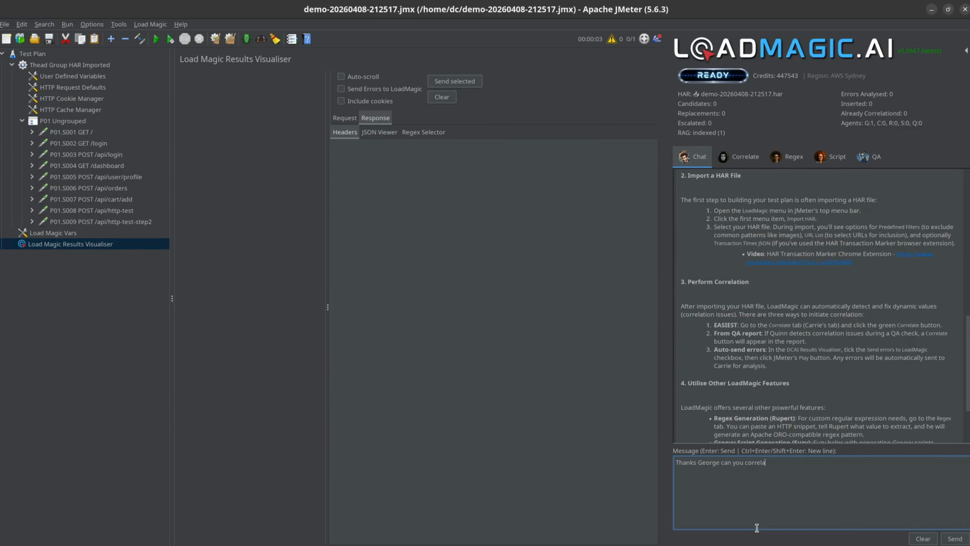
text(te this test plan pls)
key(Return)
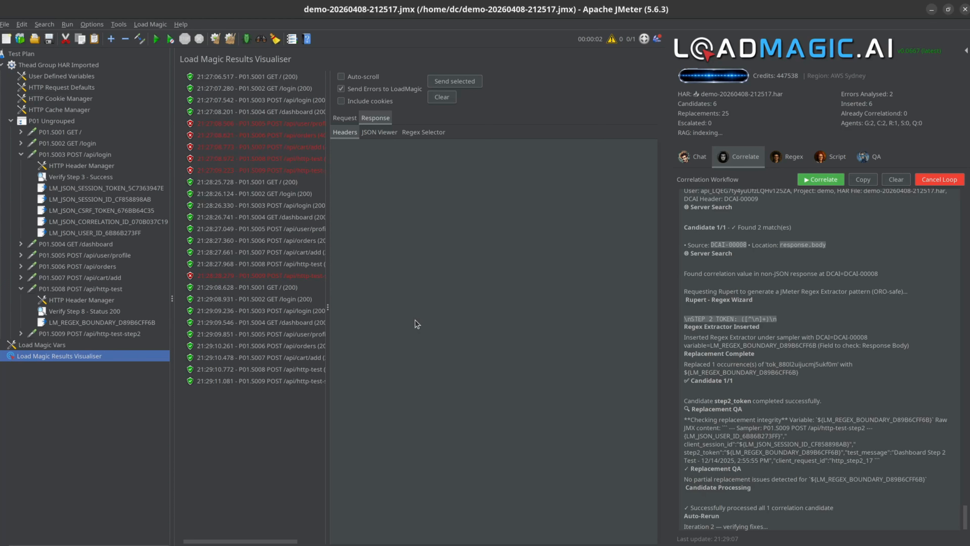
Remove the LM_JSON_SESSION_ID_CF858898AB extractor from the P01.S003 POST /api/login request
click(103, 200)
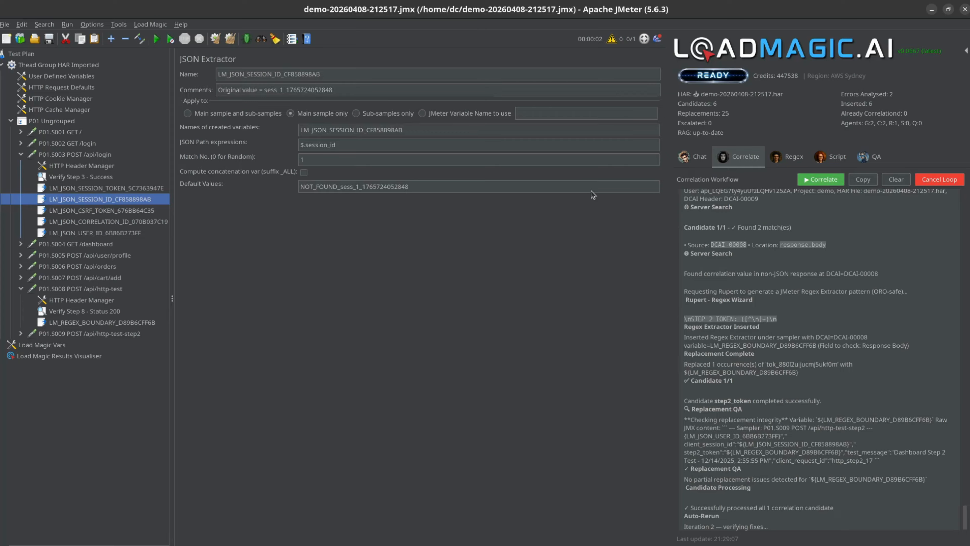
key(Delete)
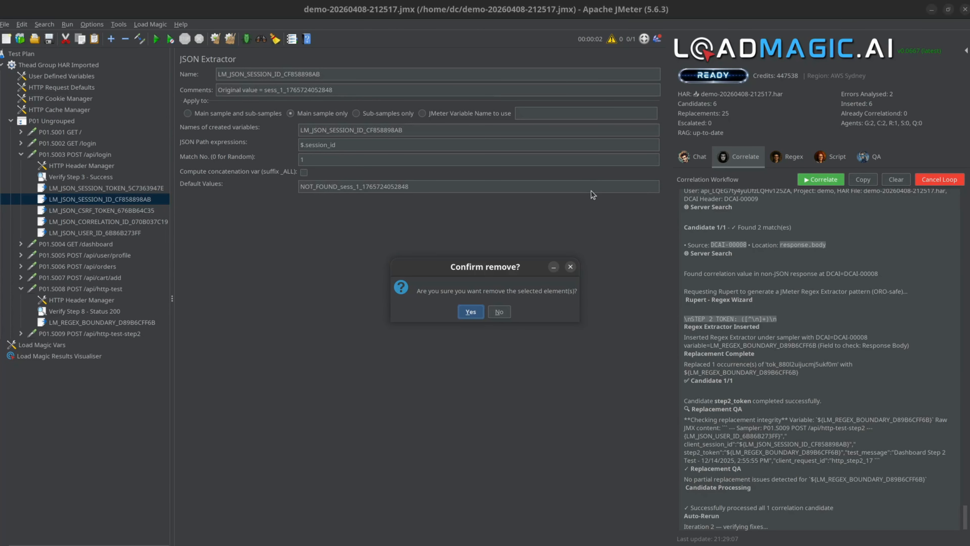
click(466, 314)
Clear the old test results and correlation workflow output, and rerun the test plan with the Load Magic Results Visualiser showing
click(79, 344)
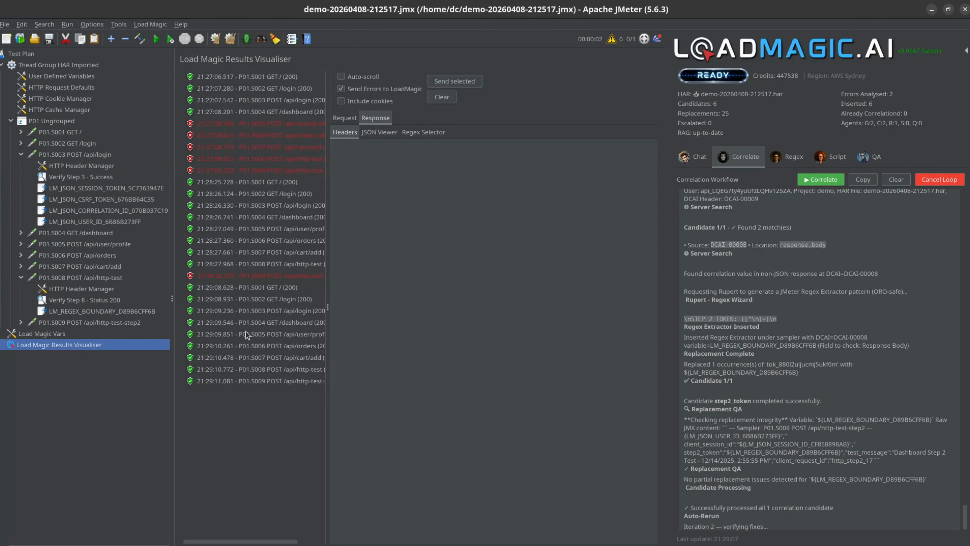
click(231, 40)
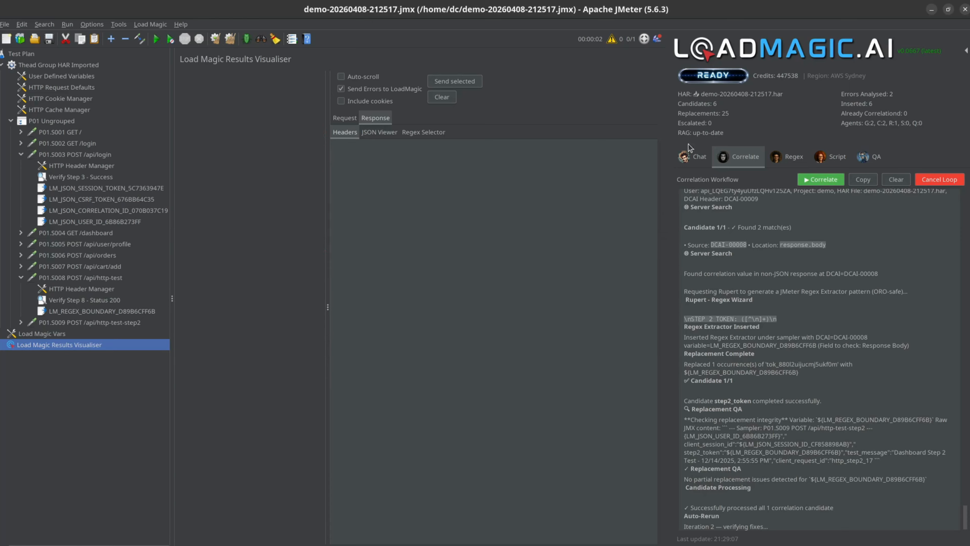
click(896, 179)
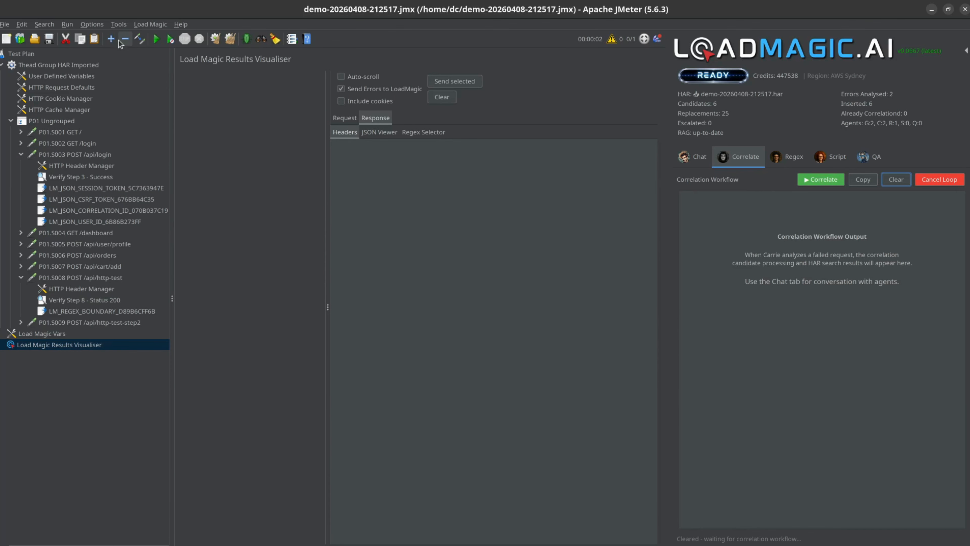
click(156, 39)
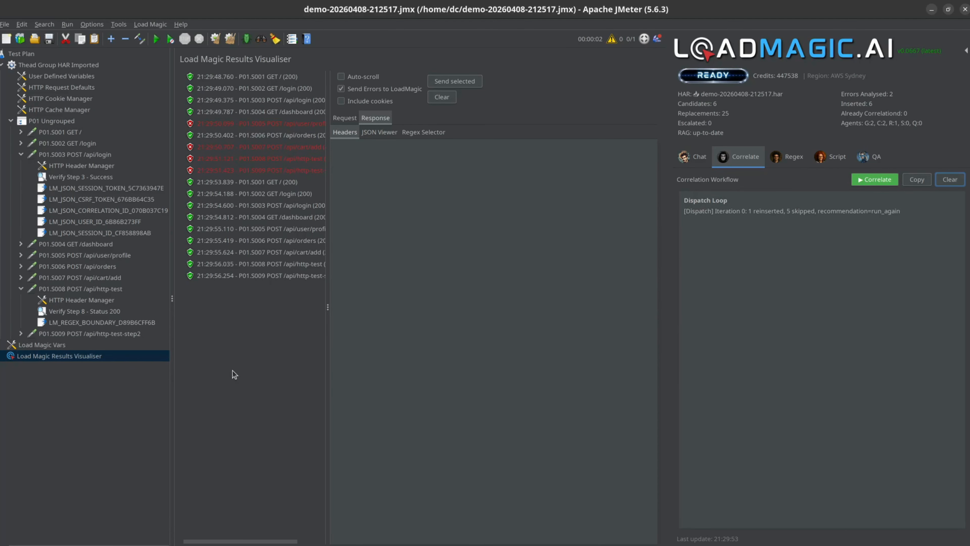
Corrupt the JSON Path expression of the LM_JSON_SESSION_ID_CF858898AB extractor to "$.sessiafsd das fon_id" and rerun the test with cleared results
click(133, 232)
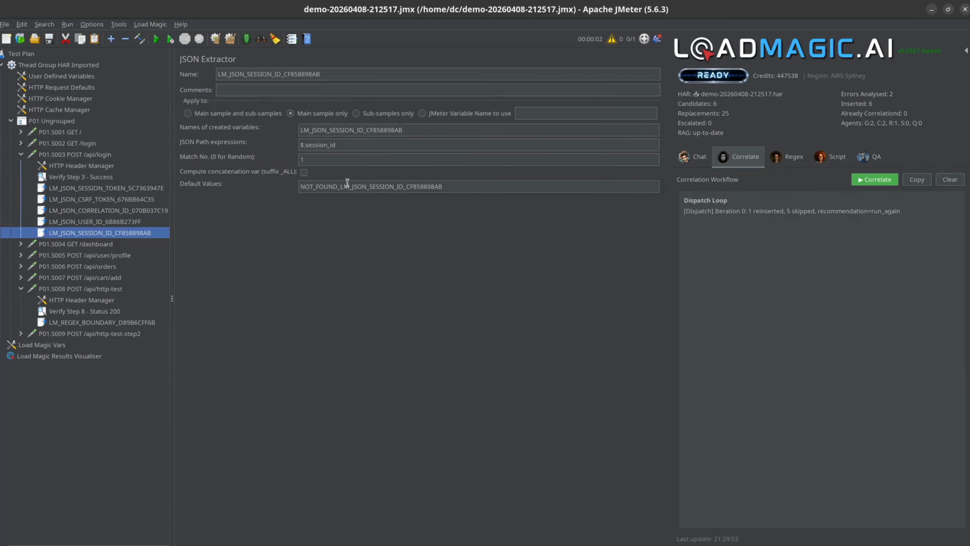
click(325, 145)
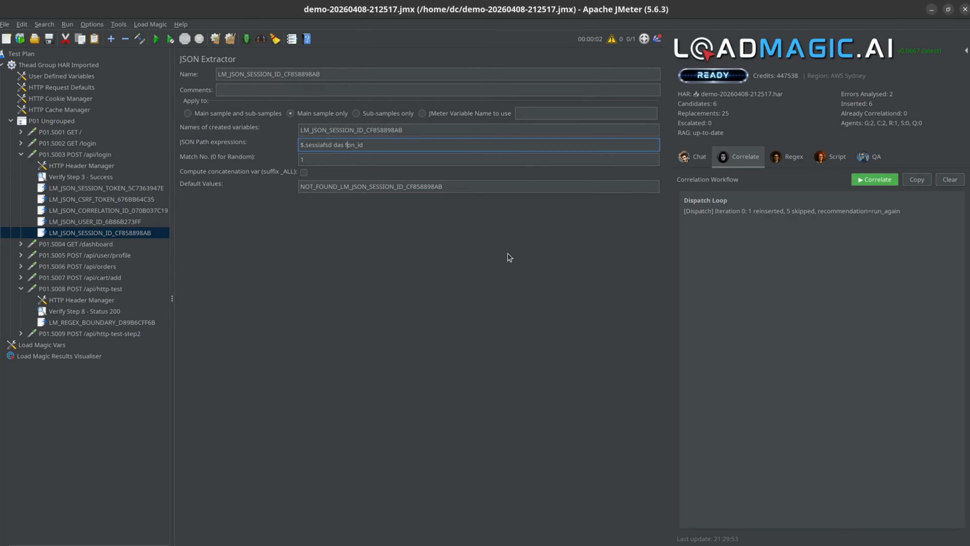
click(81, 356)
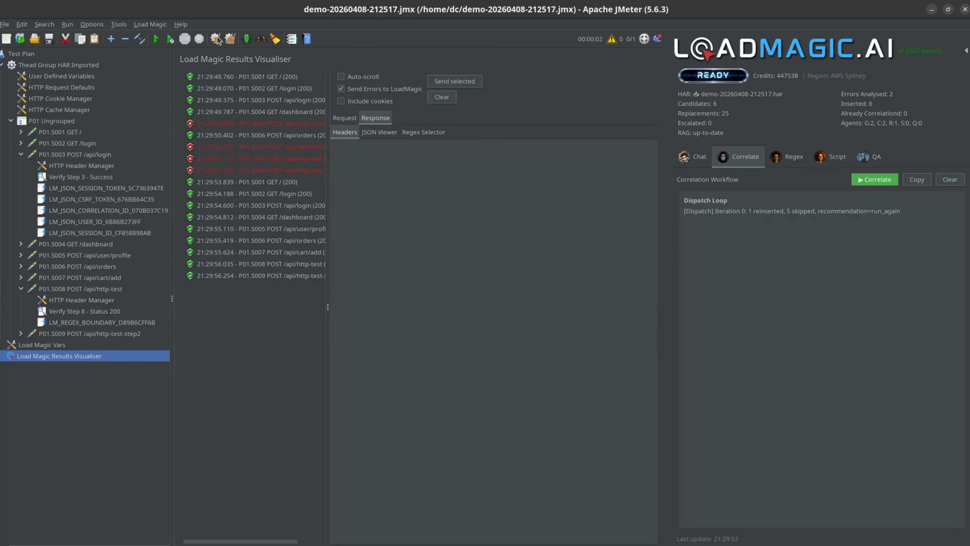
click(230, 39)
click(156, 39)
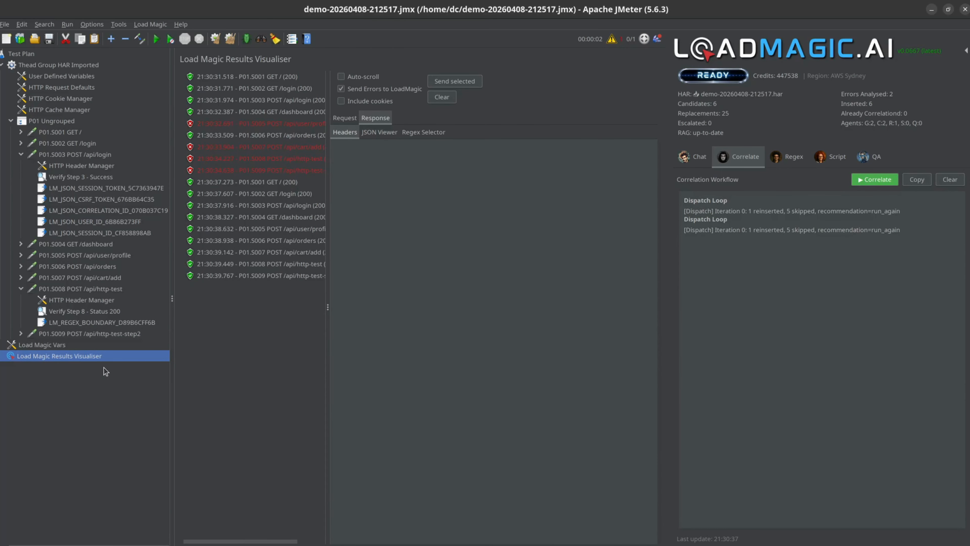
Break the LM_REGEX_BOUNDARY_D89B6CFF6B extractor by changing its regular expression to "STEP 2 TOKEwerqw+)", and rerun the test with cleared results
click(106, 322)
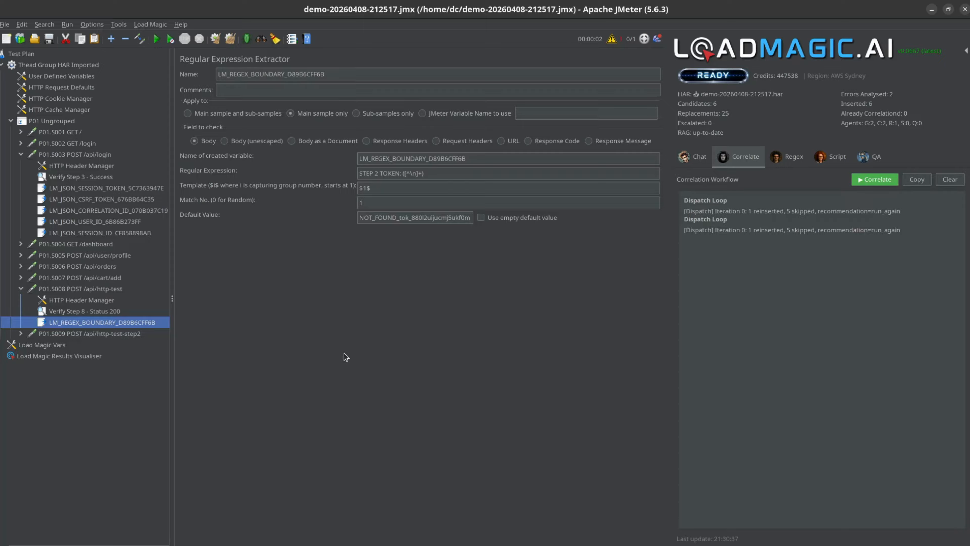
drag(394, 173, 417, 174)
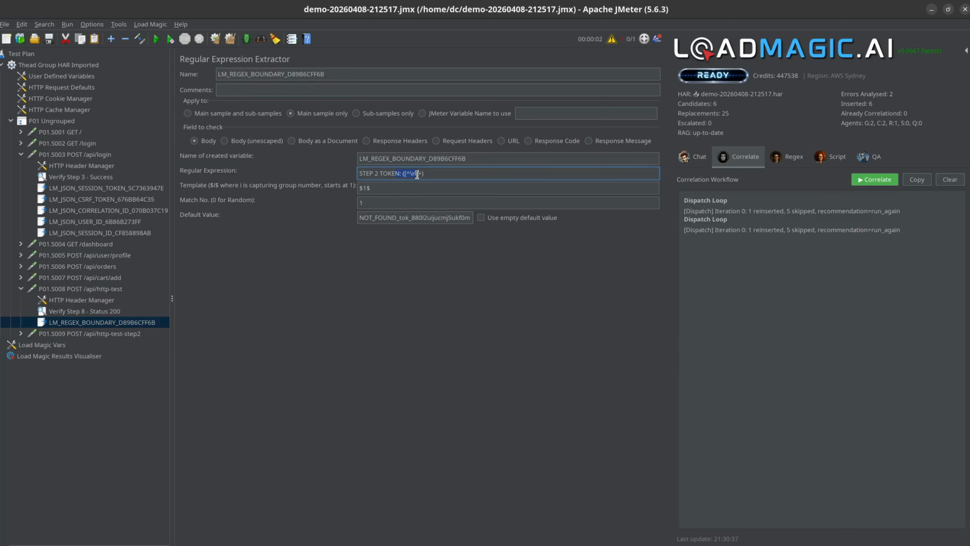
text(werqw)
click(62, 356)
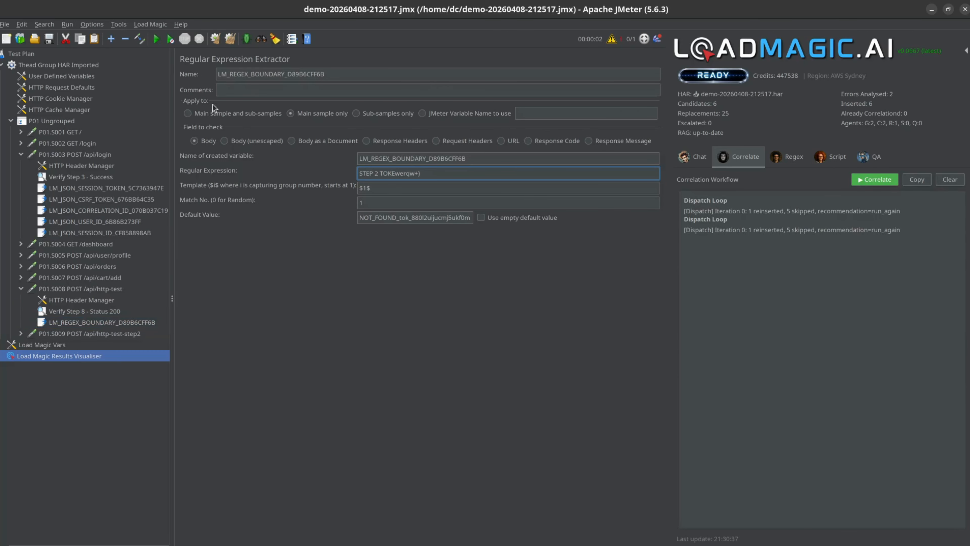
click(229, 39)
key(ctrl+r)
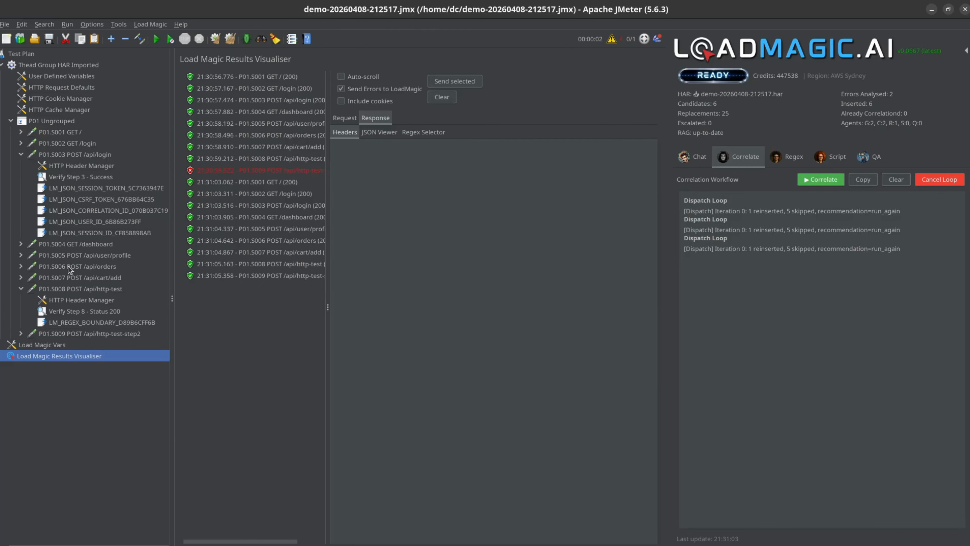
Enter the invalid server name "fs sadf sad f" in the P01.S003 POST /api/login request
click(114, 154)
click(378, 194)
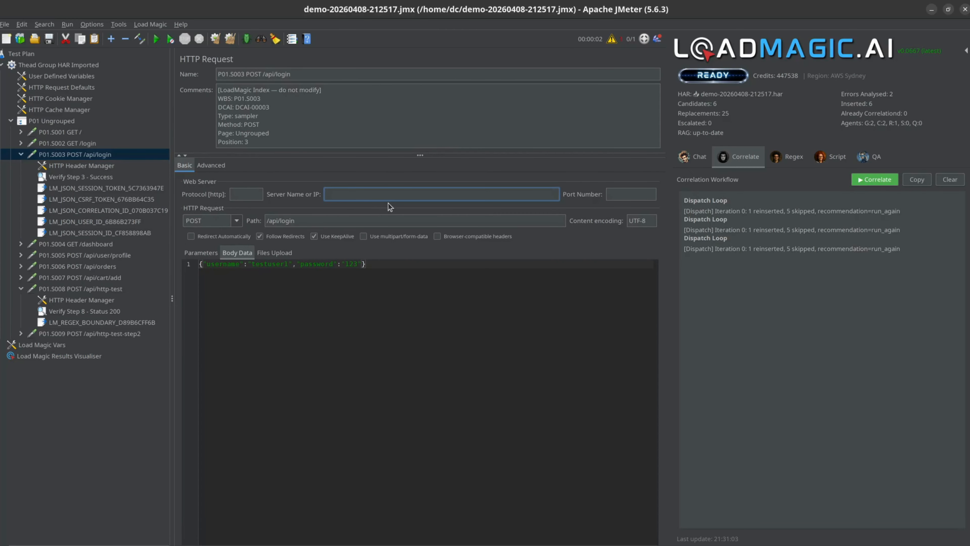
text(fs sadf sad f)
Empty the results visualiser and the correlation workflow output, and run the test plan again with the invalid login server
click(71, 355)
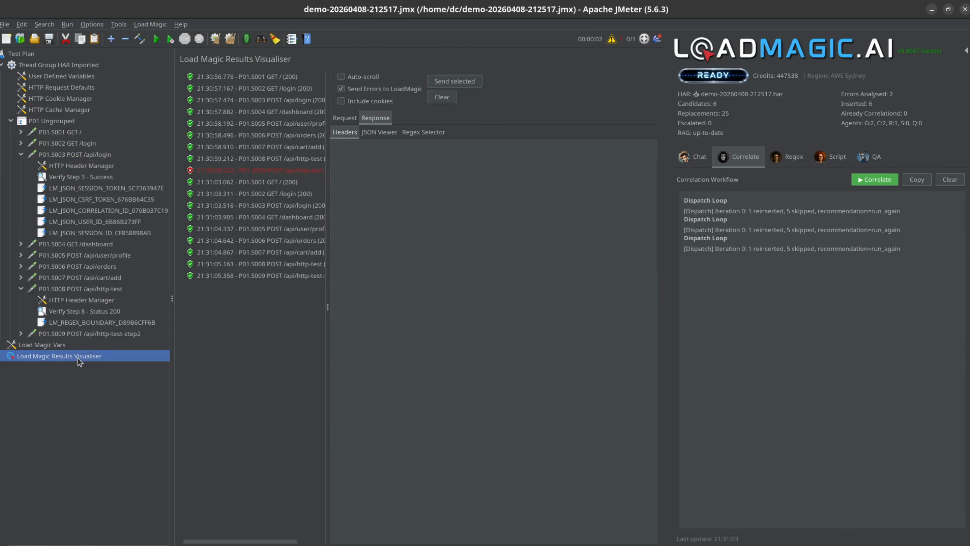
click(217, 39)
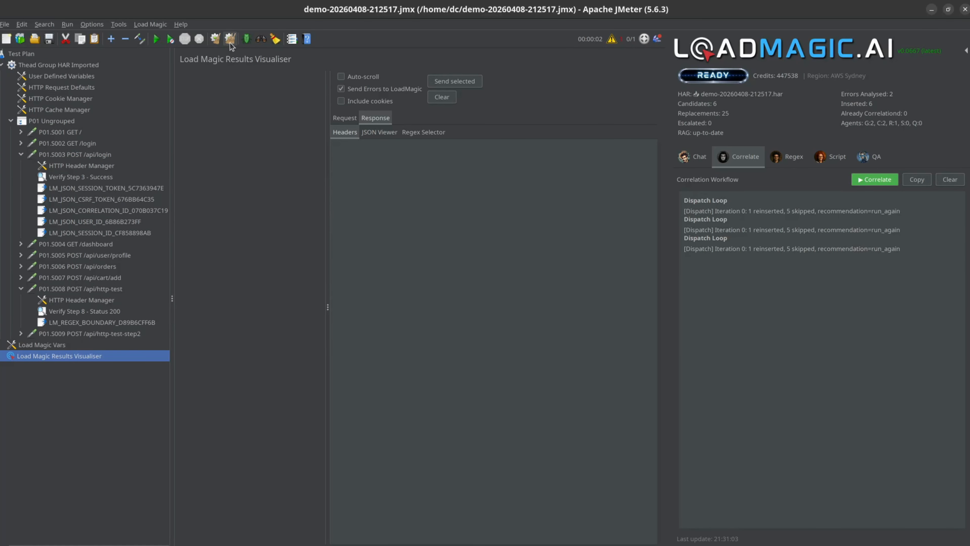
click(950, 179)
click(164, 43)
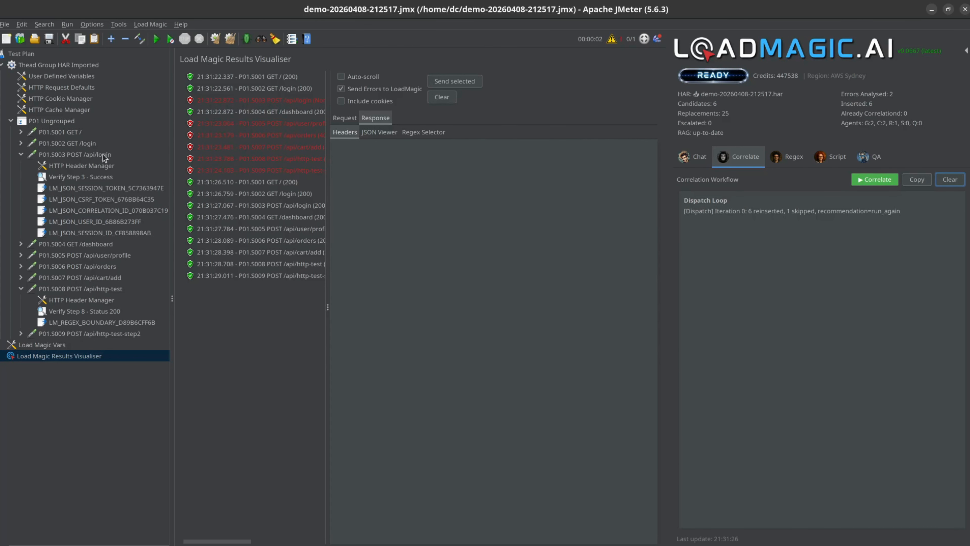
Disable the P01.S003 POST /api/login request and rerun the test plan with cleared results
click(86, 155)
right_click(88, 156)
click(128, 326)
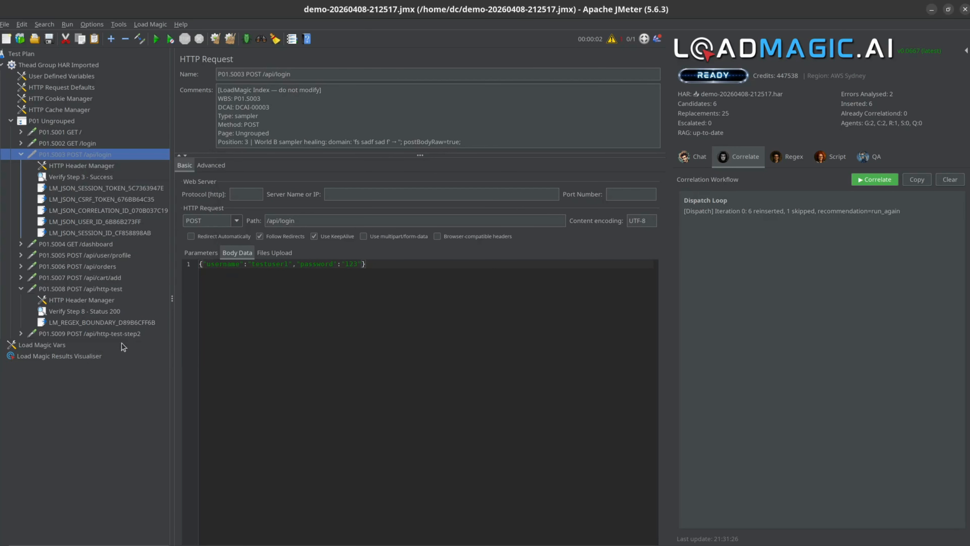
click(81, 359)
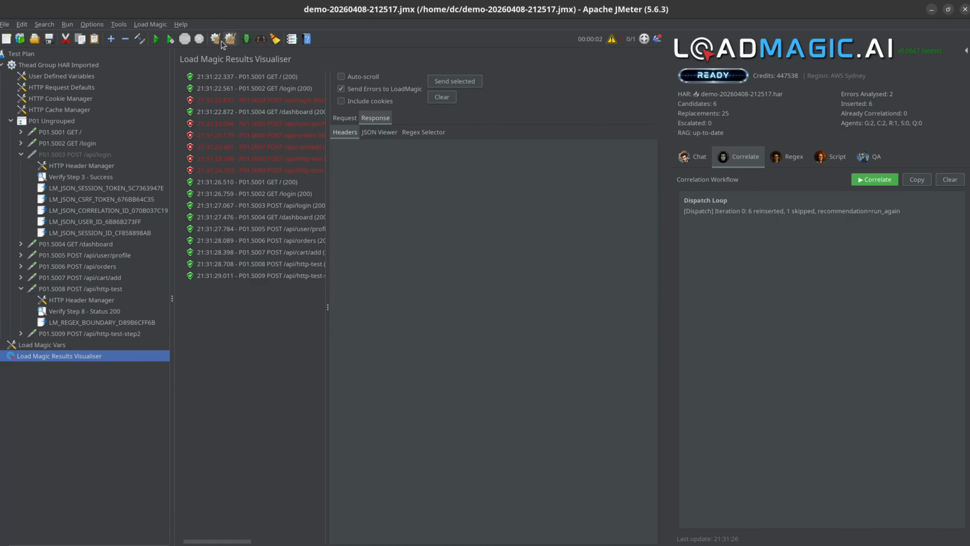
click(231, 40)
click(156, 39)
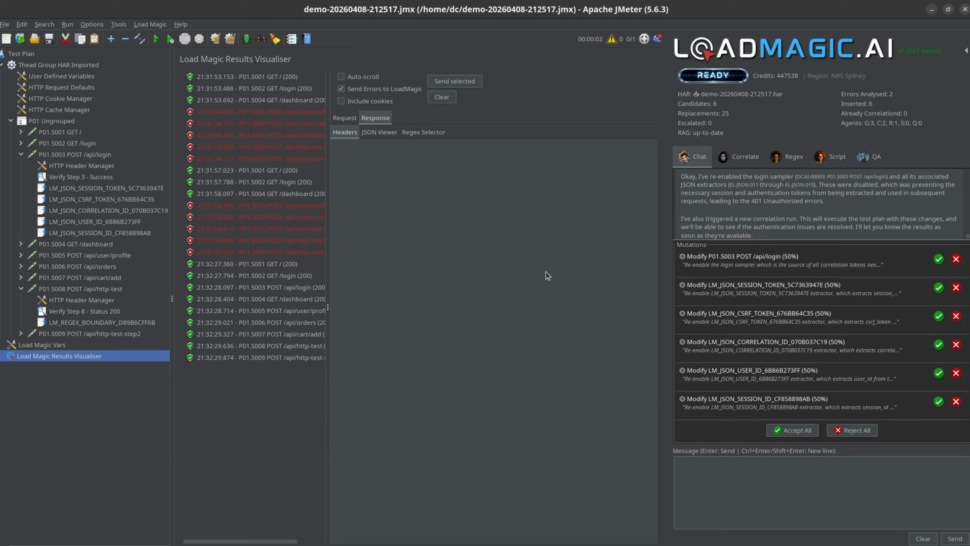
Reject all proposed mutations and expand the test plan tree down to the extractors of the P01.S003 POST /api/login request
click(865, 431)
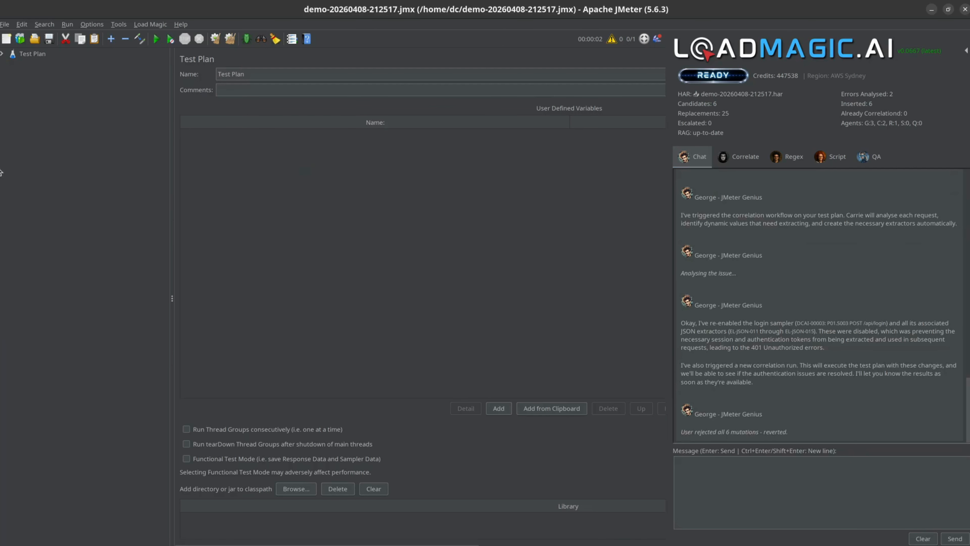
click(2, 53)
click(12, 65)
click(22, 120)
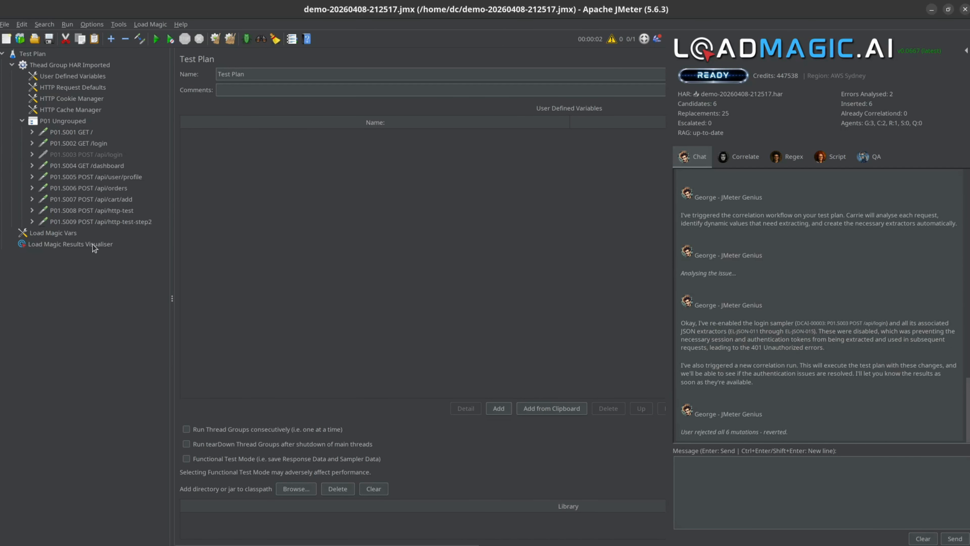
click(82, 155)
key(Right)
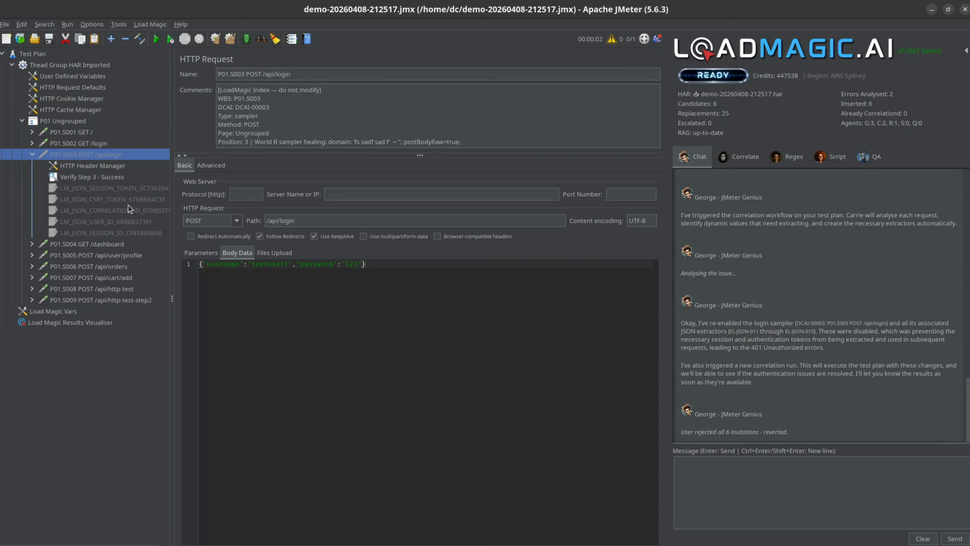
Enable the P01.S003 POST /api/login request and all its JSON extractors, and collapse the request in the tree
mouse_move(131, 203)
right_click(117, 154)
click(161, 314)
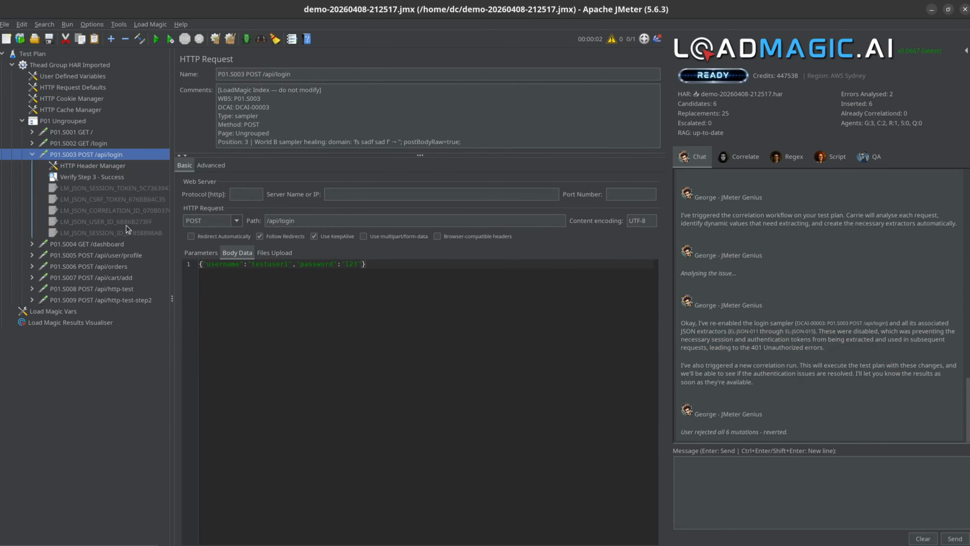
click(145, 191)
shift+click(146, 232)
right_click(145, 232)
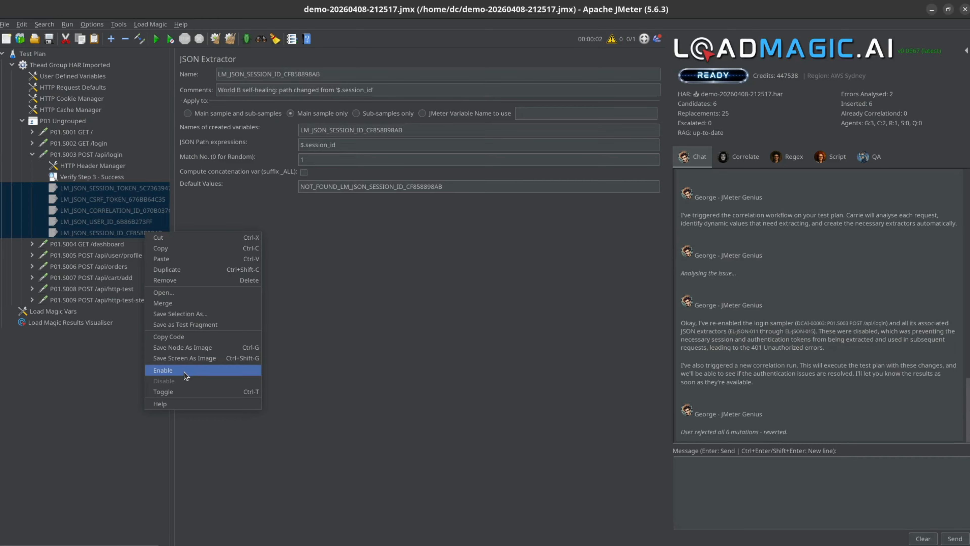
click(184, 371)
click(32, 154)
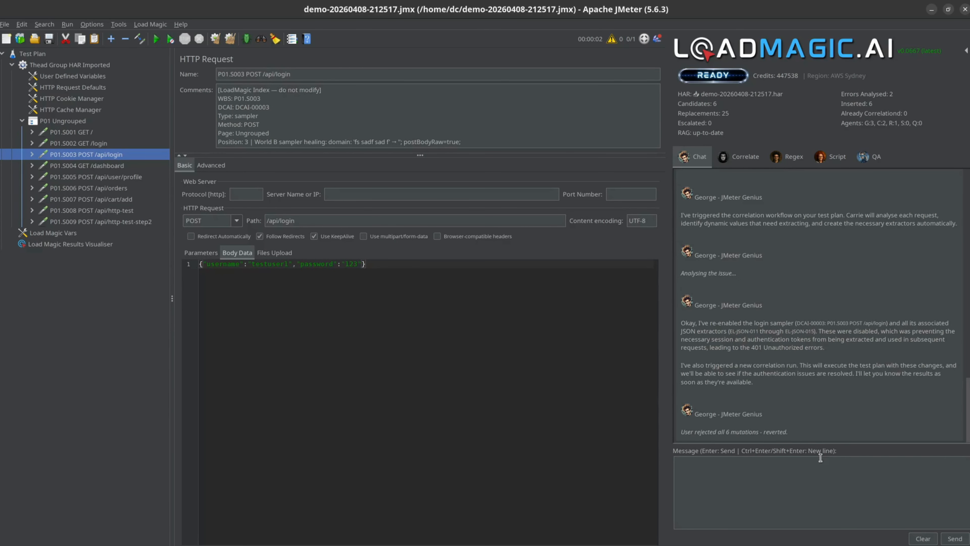
Run a QA assessment of the test plan and review its report down to the Script Quality checks
click(827, 478)
click(881, 502)
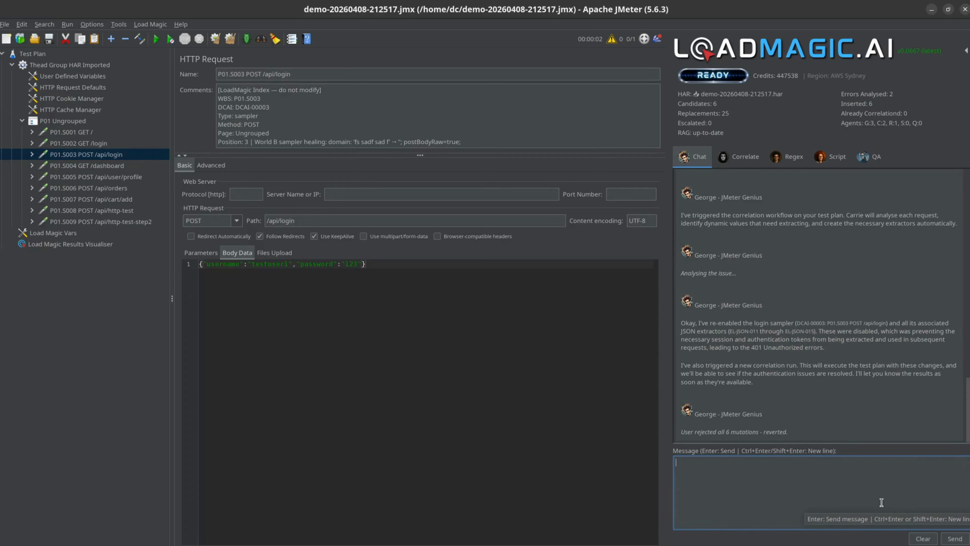
click(863, 163)
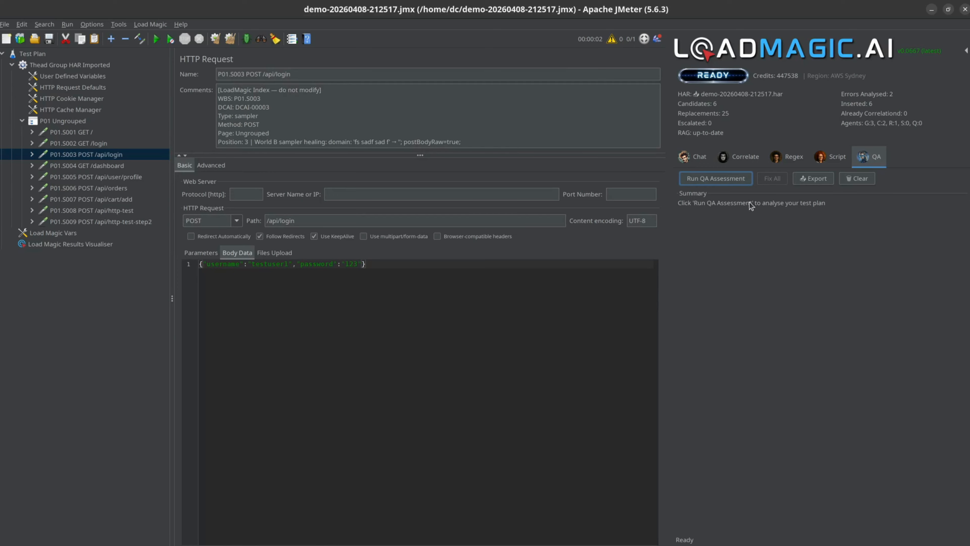
click(738, 181)
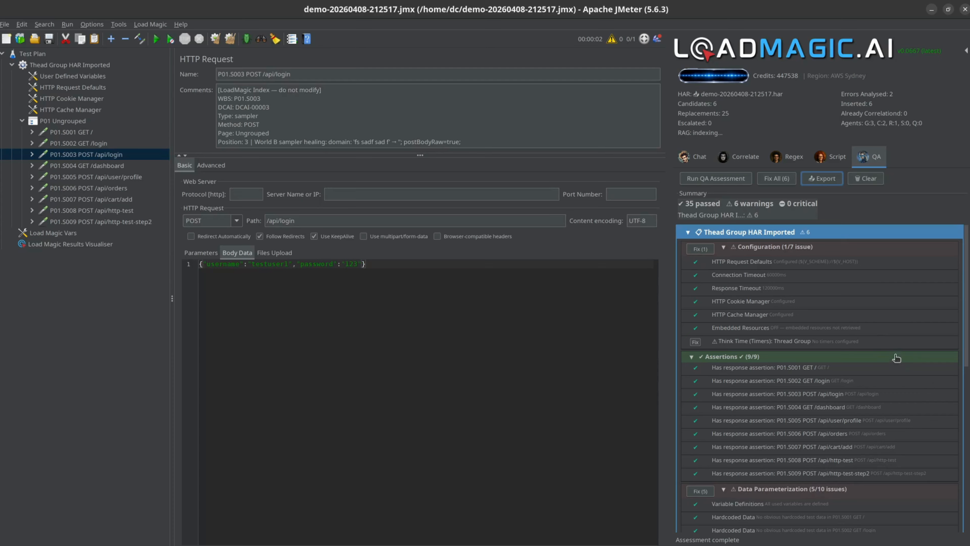
scroll(968, 301, down, 1)
drag(967, 302, 957, 453)
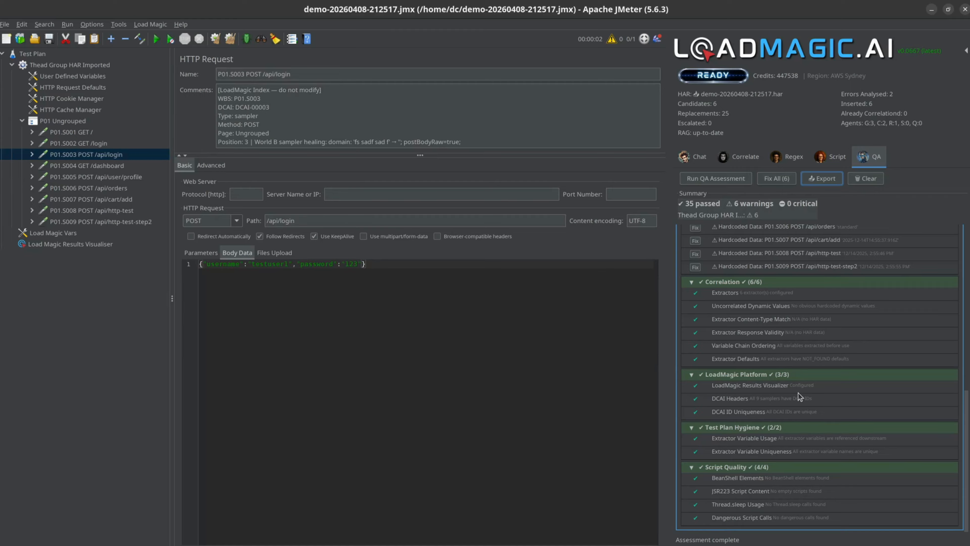
Apply the QA fix for the hardcoded data warning on P01.S006 POST /api/orders and confirm it
scroll(799, 393, up, 5)
click(692, 351)
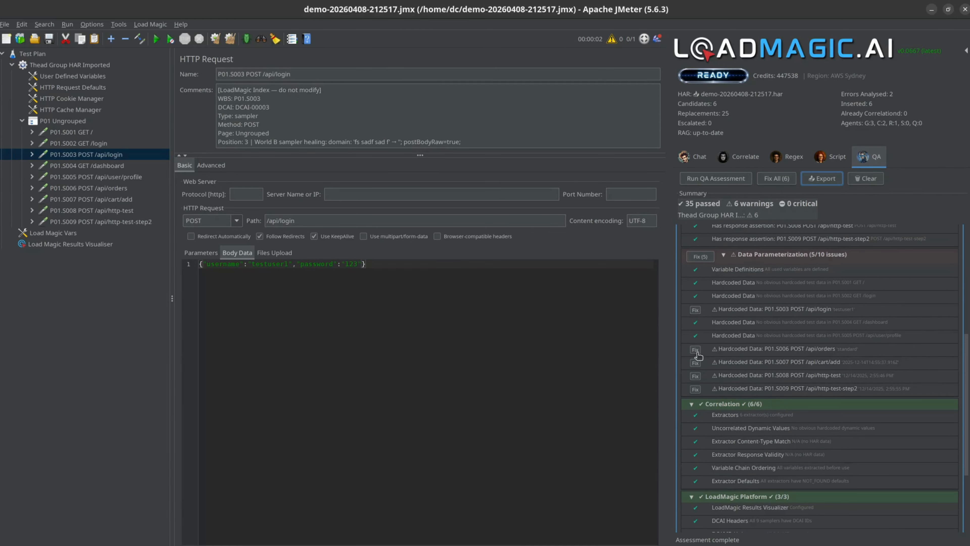
click(798, 377)
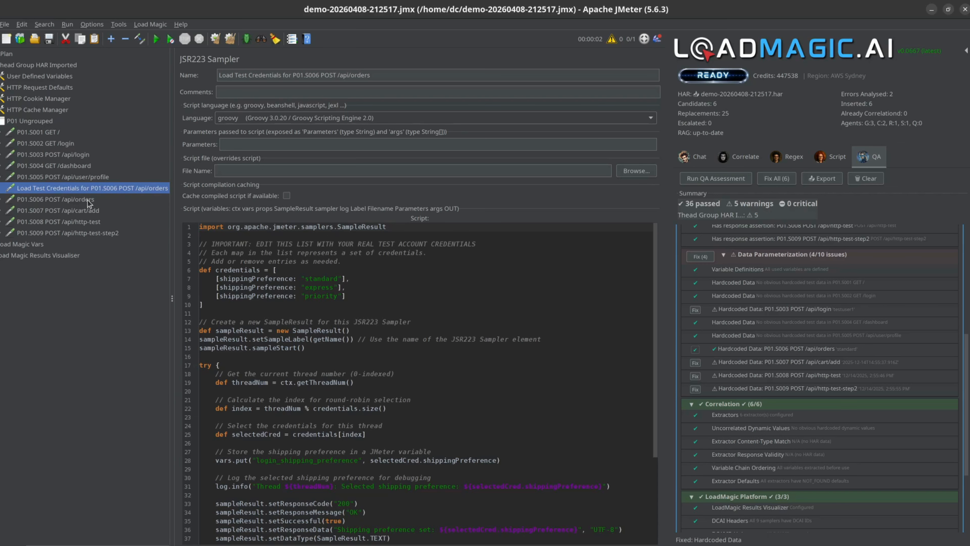
Examine the Load Test Credentials script generated for P01.S006 POST /api/orders and its shipping preference variable in that request's body
scroll(292, 459, down, 5)
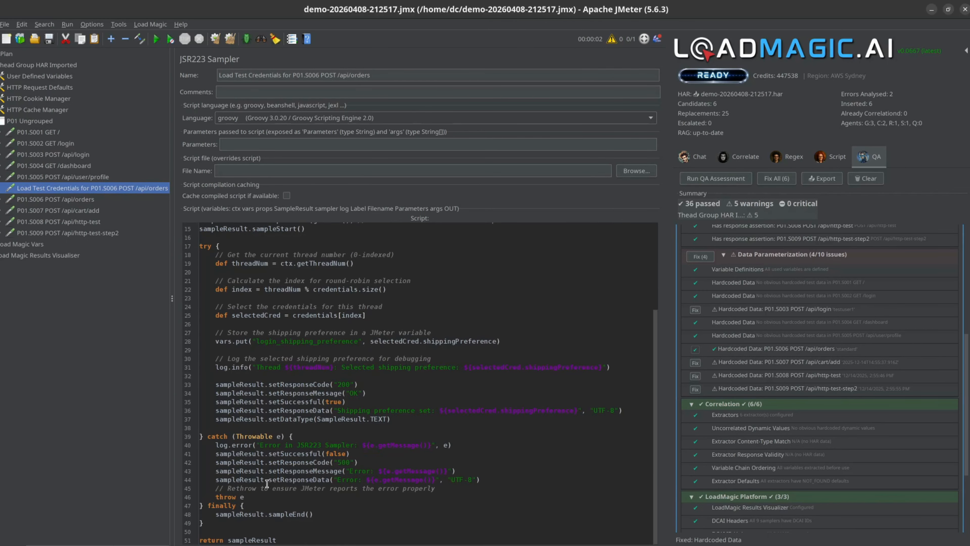
scroll(355, 314, up, 3)
scroll(355, 314, up, 1)
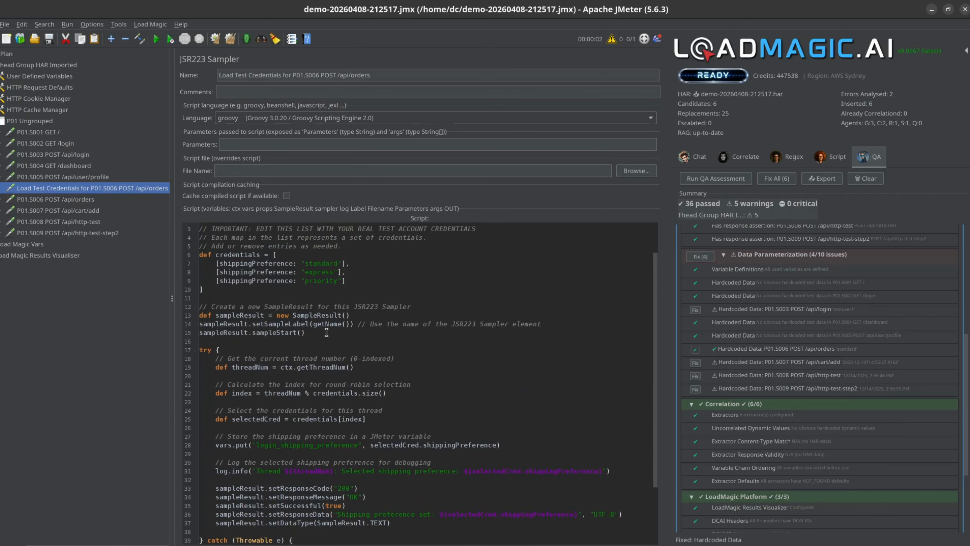
scroll(336, 315, up, 1)
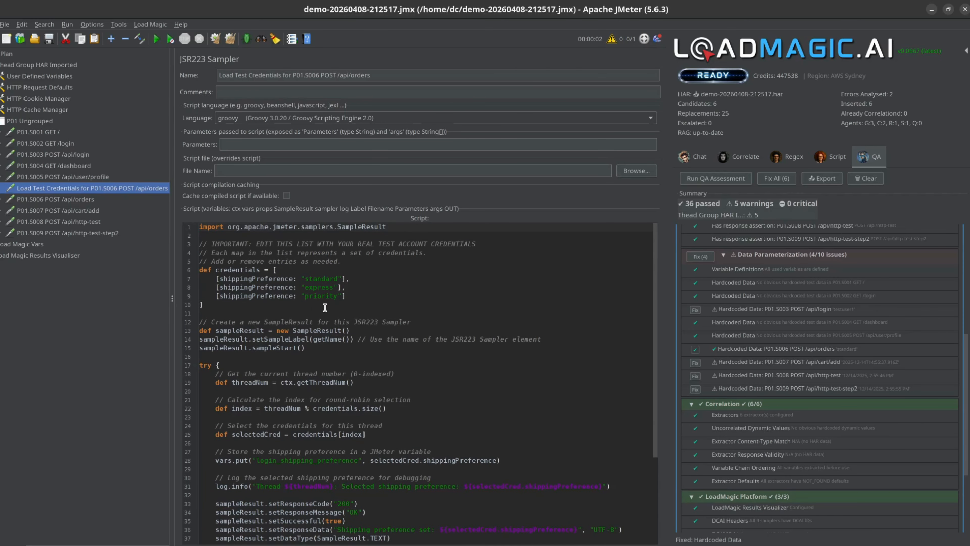
scroll(325, 308, down, 3)
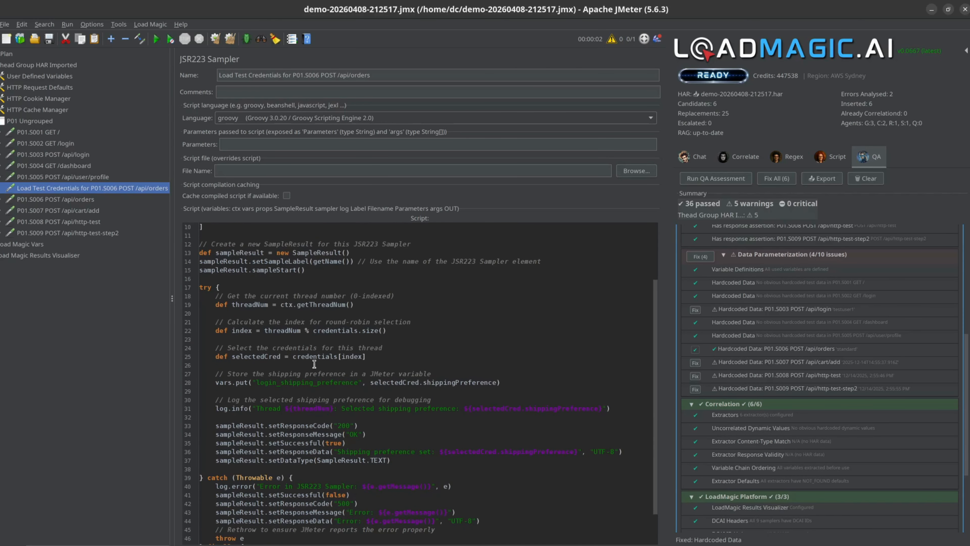
scroll(304, 355, down, 1)
double_click(305, 356)
click(74, 199)
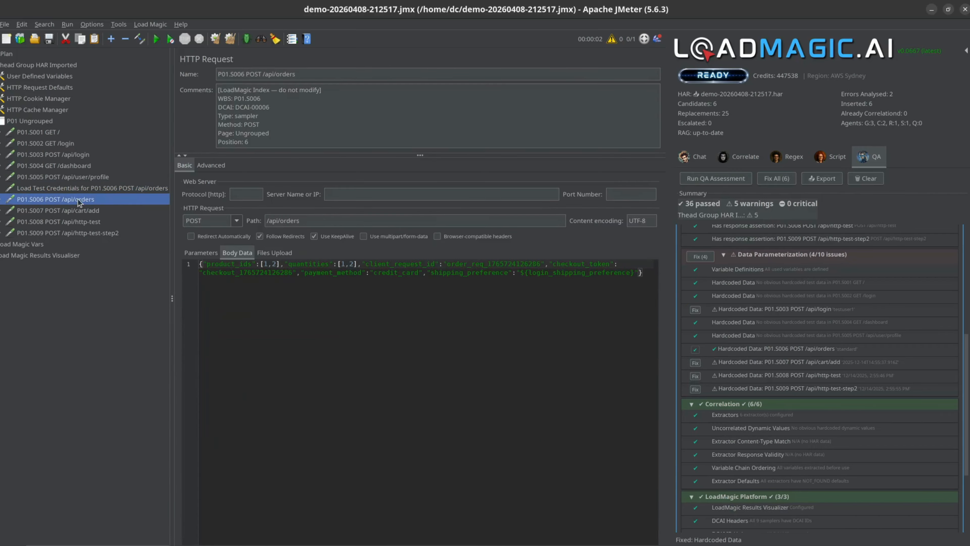
double_click(579, 272)
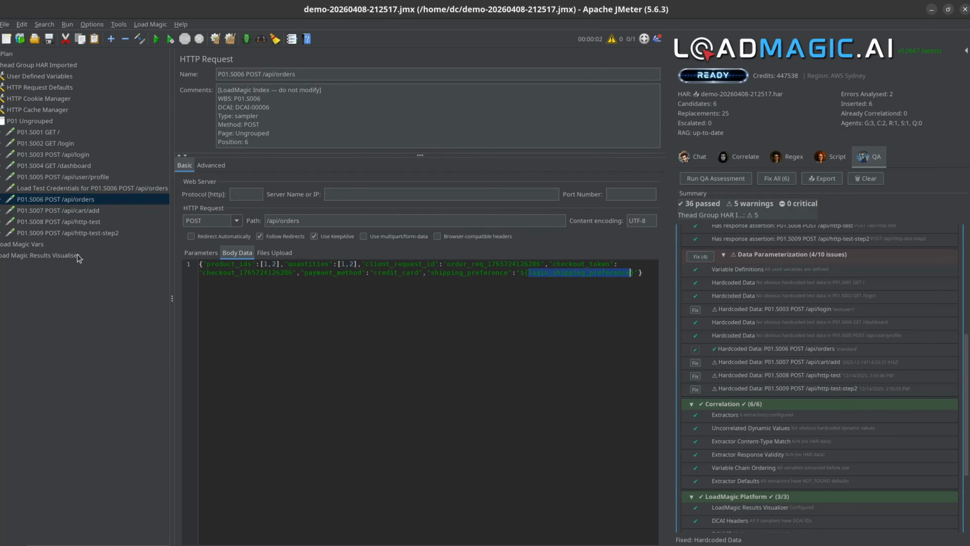
Run the test plan so LoadMagic repairs the failing Load Test Credentials script, and acknowledge the inserted replacement
click(77, 254)
click(156, 38)
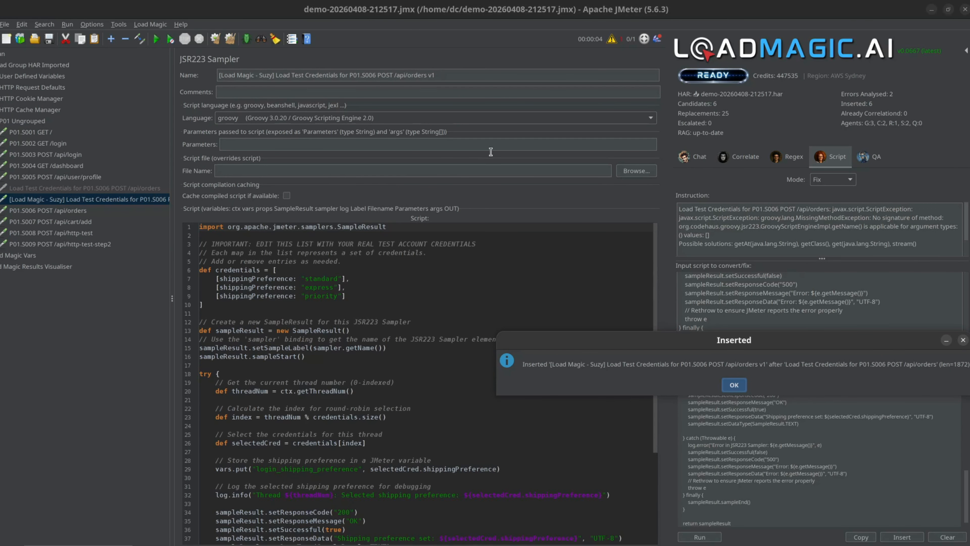
click(741, 385)
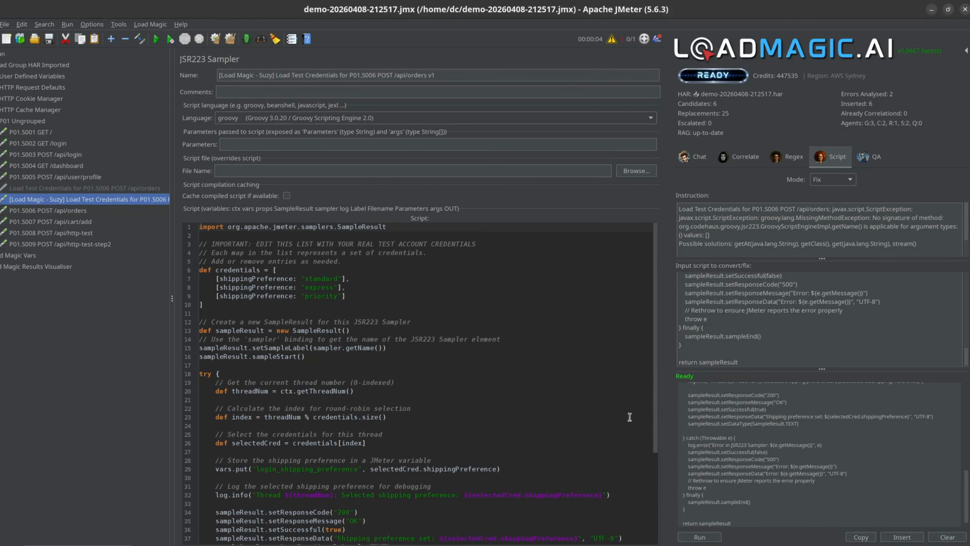
Compare the disabled Load Test Credentials script with its repaired v1 copy and rerun the test plan
click(113, 188)
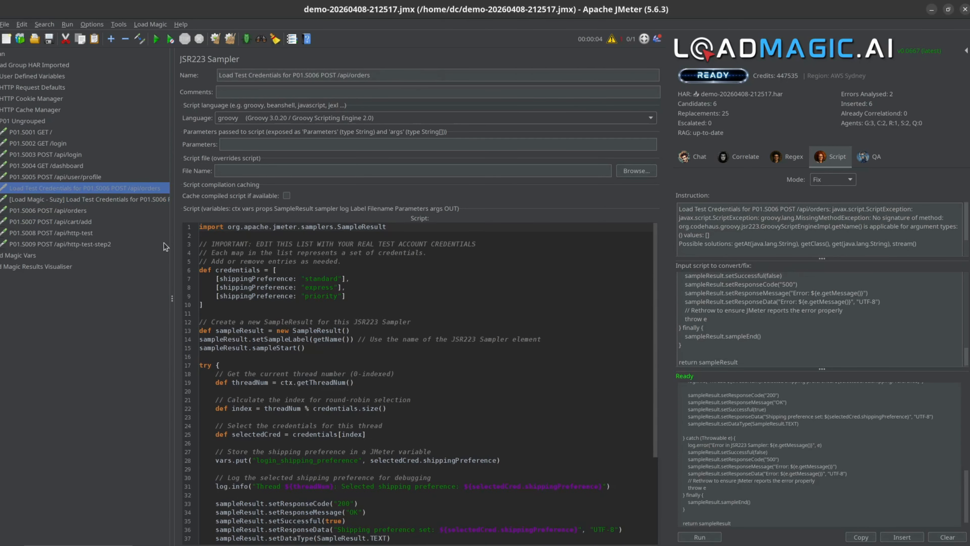
click(160, 204)
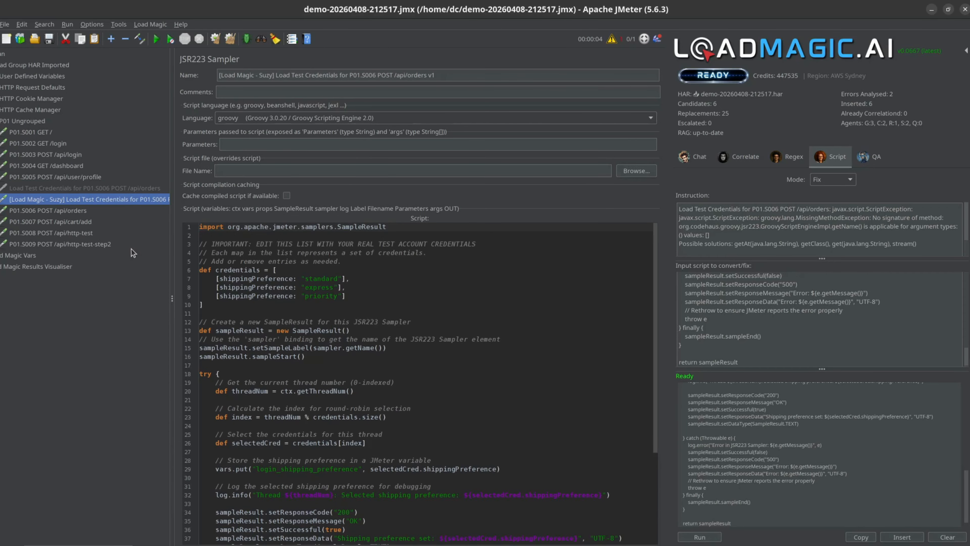
click(60, 266)
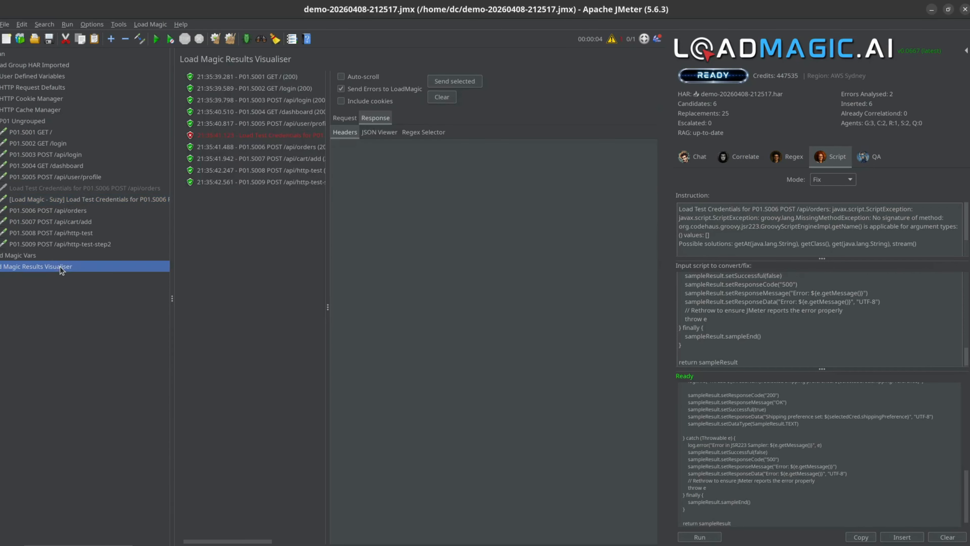
click(156, 38)
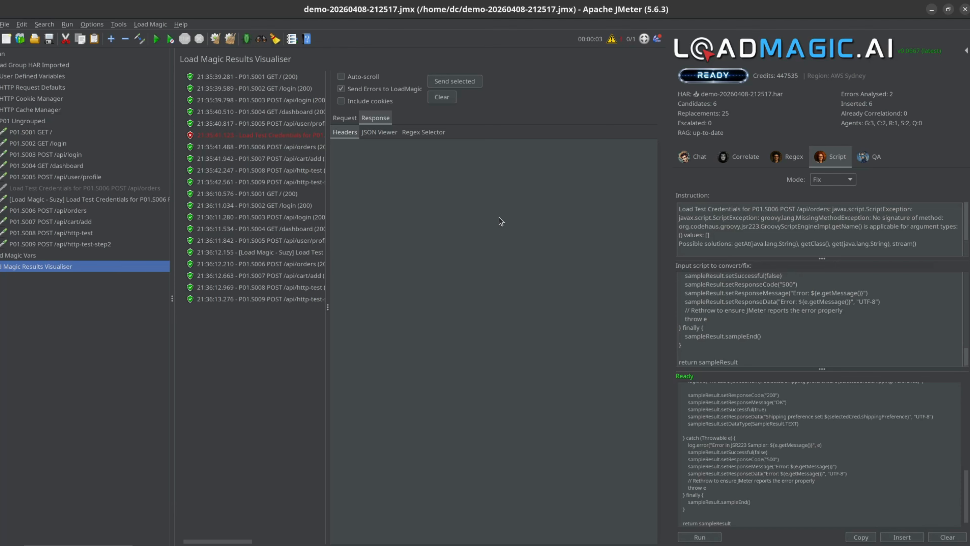
Apply all remaining QA fixes to the test plan and review the assessment report after acknowledging them
click(867, 156)
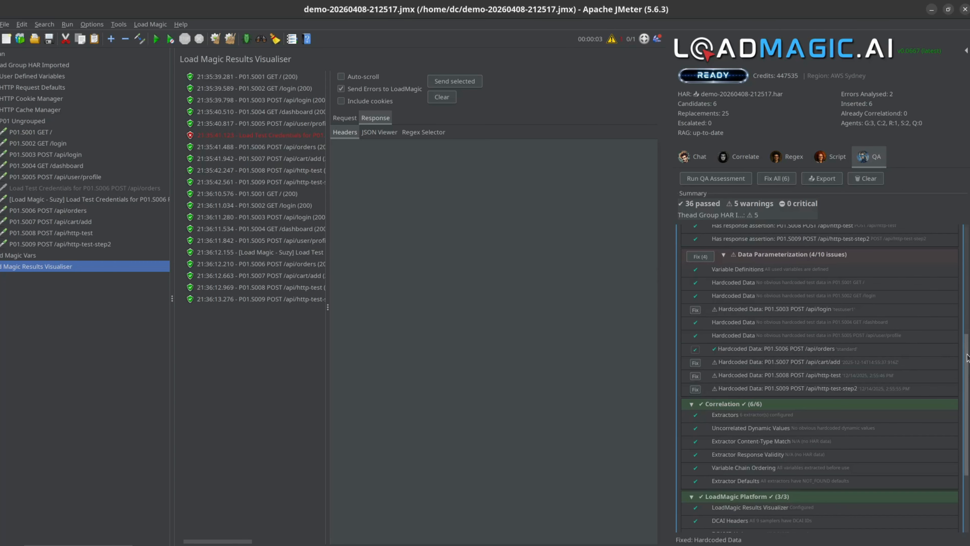
drag(967, 355, 953, 227)
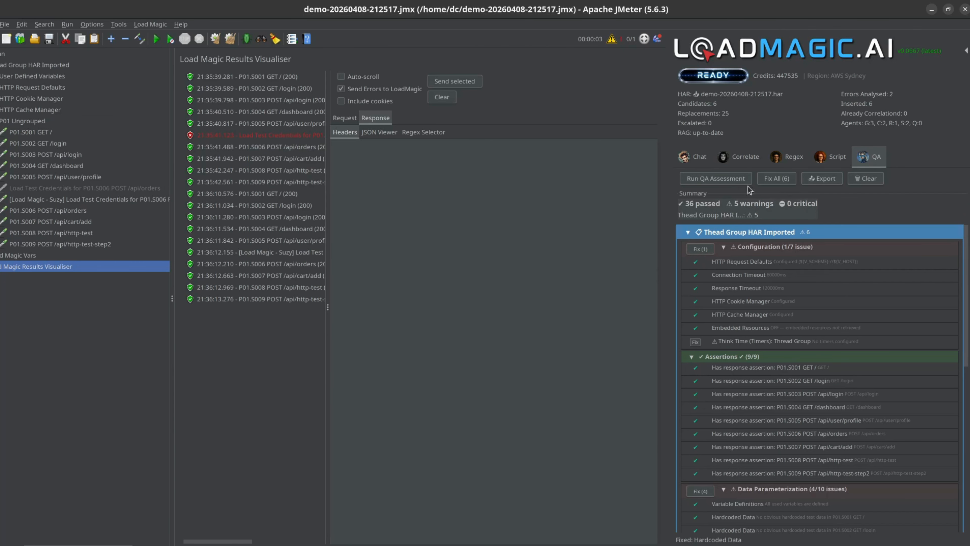
click(776, 178)
click(803, 385)
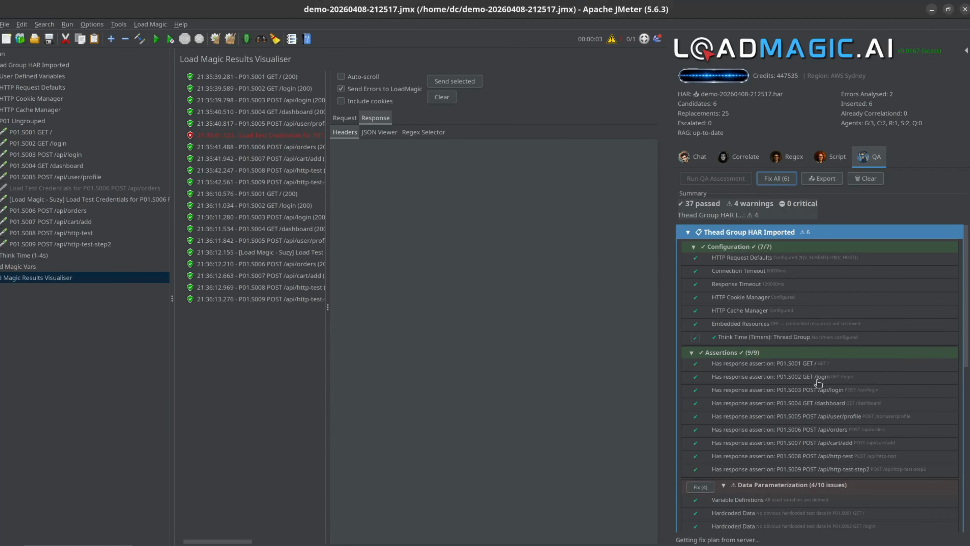
scroll(873, 439, down, 6)
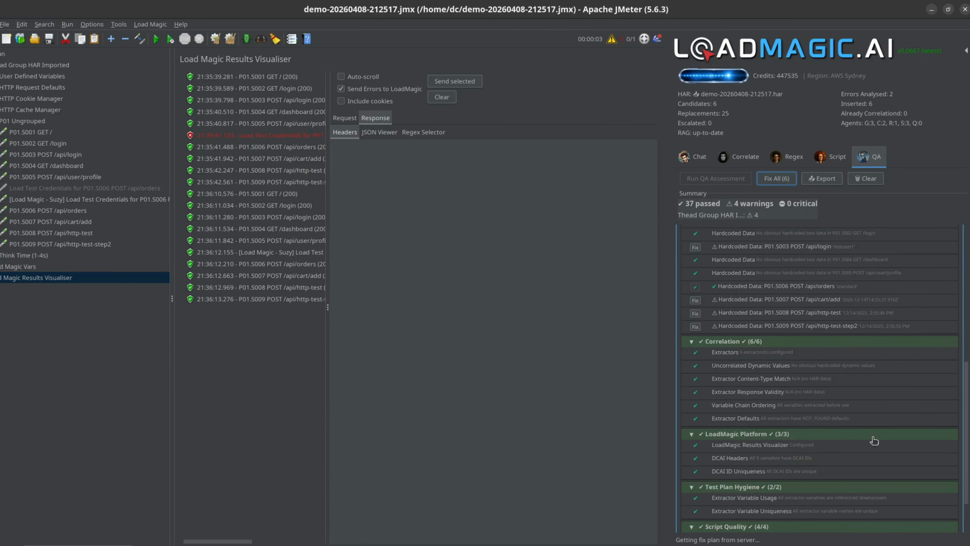
scroll(844, 426, up, 11)
scroll(847, 424, down, 5)
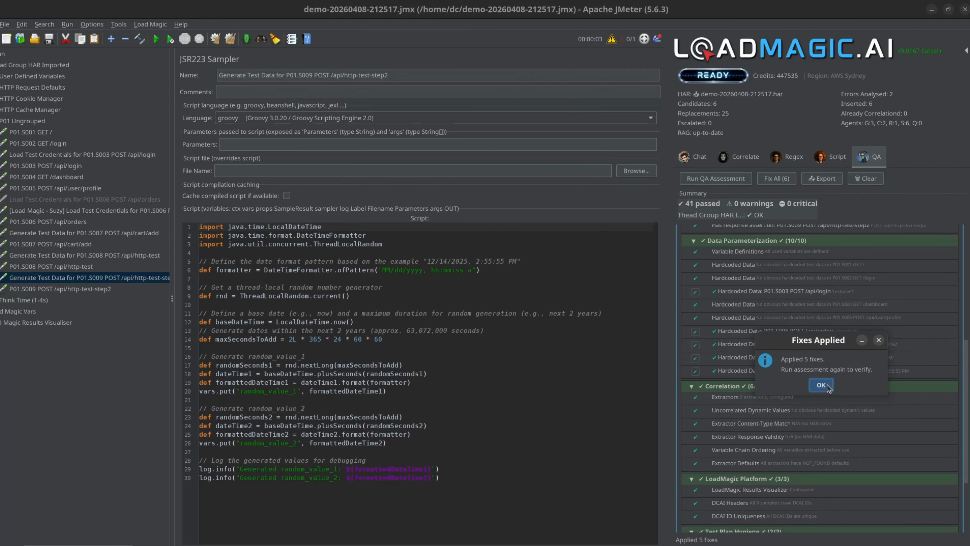
click(829, 387)
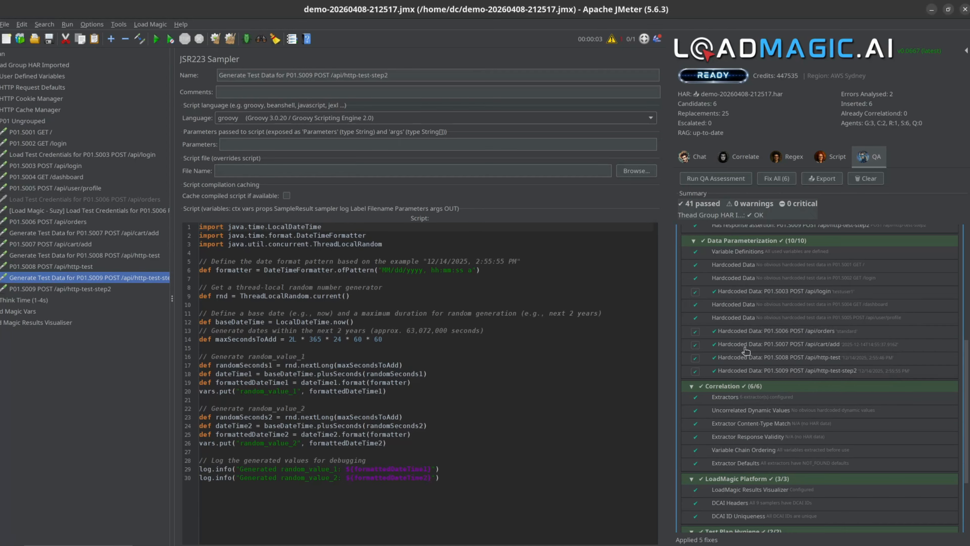
scroll(821, 267, up, 6)
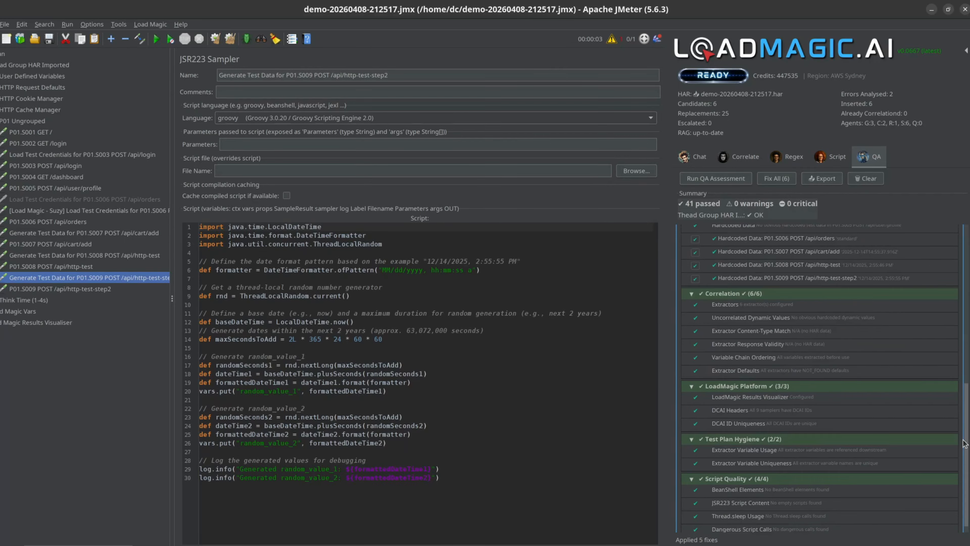
Look through the modes of LoadMagic's Script agent and clear its instruction, input script and output
click(833, 158)
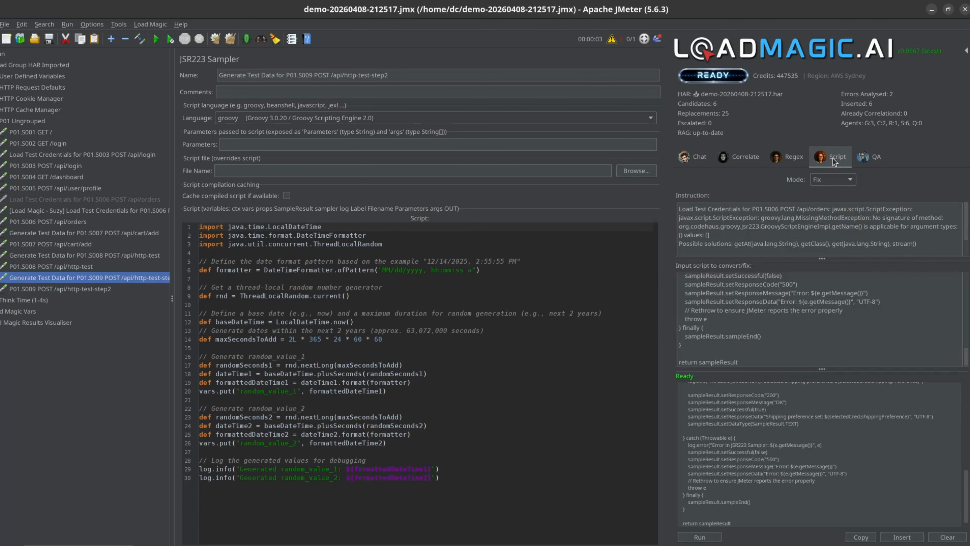
click(851, 180)
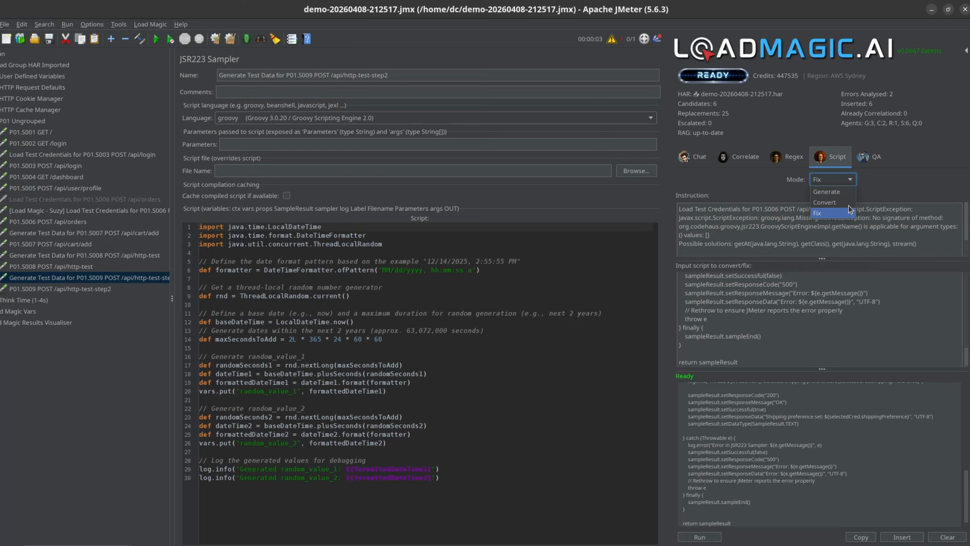
click(776, 293)
click(850, 179)
click(854, 254)
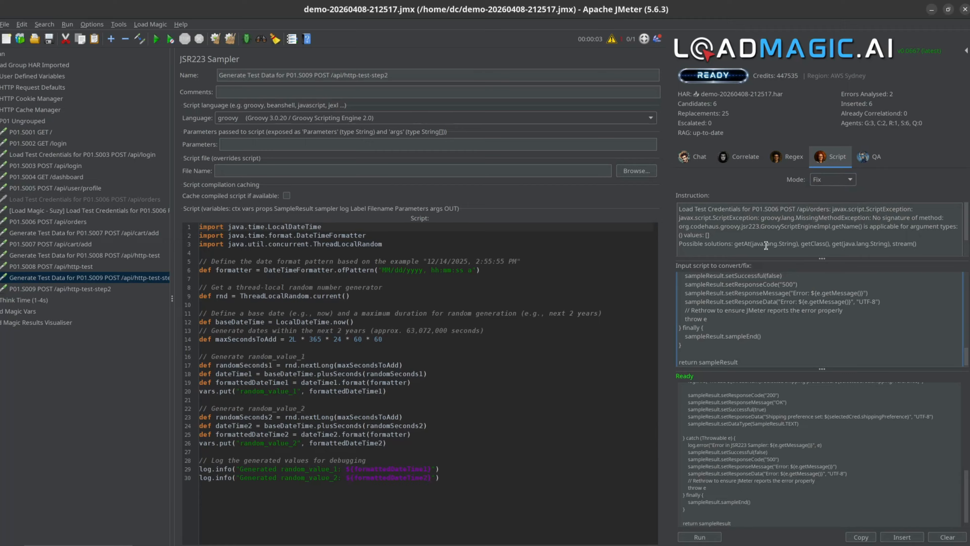
key(ctrl+a)
click(947, 537)
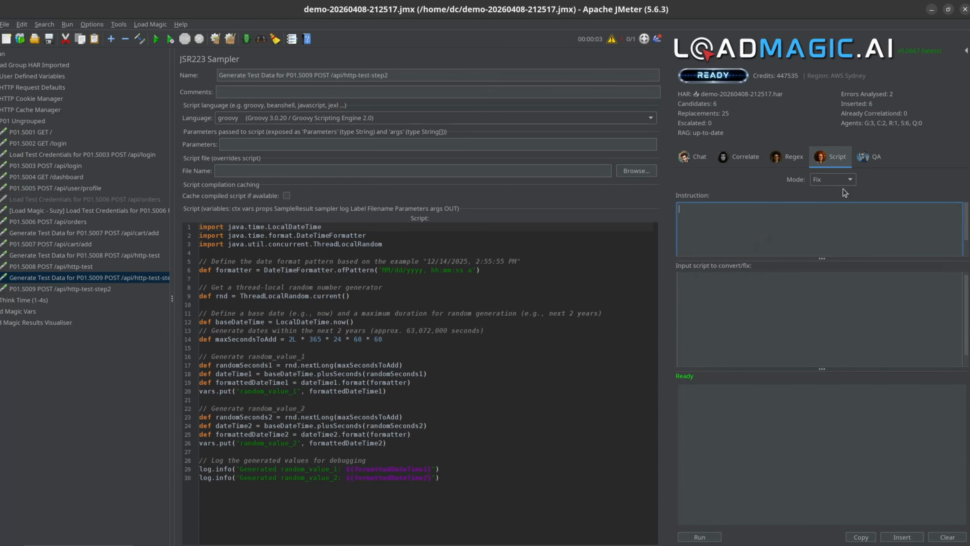
Use the Script agent in Generate mode with the instruction "generate a random first and last name" and acknowledge the inserted sampler
click(844, 179)
click(836, 191)
key(Tab)
text(generate a random first and last name)
key(ctrl+Return)
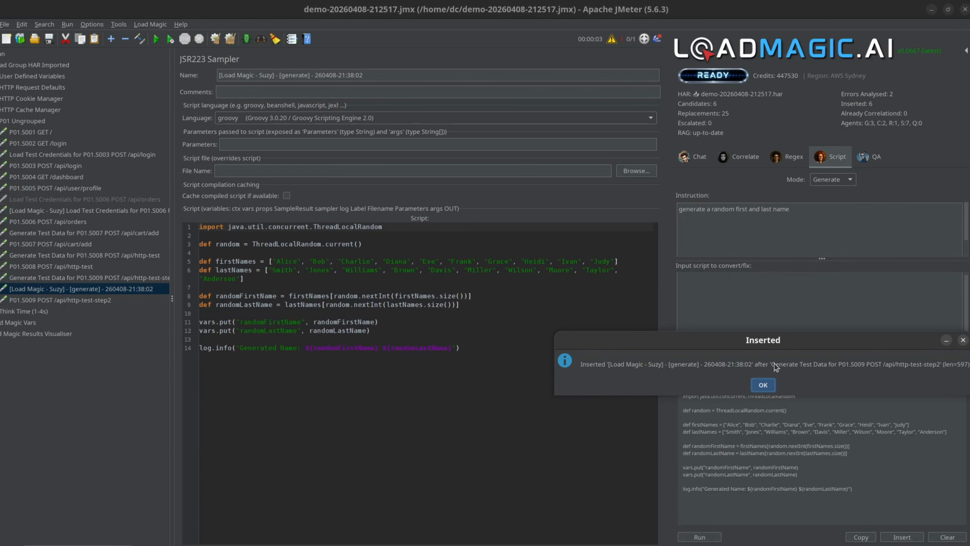
click(764, 385)
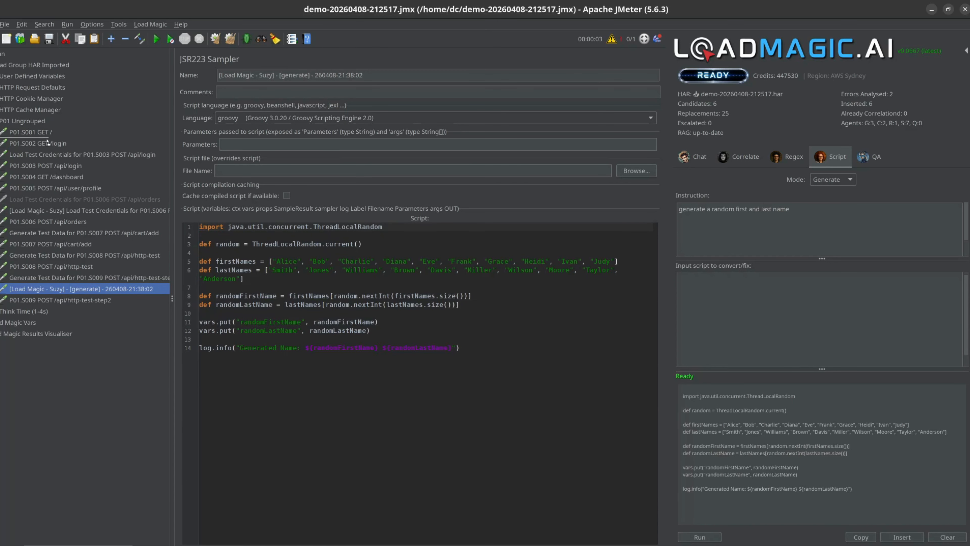
Move the generated name script to the start of P01 Ungrouped and place a new Debug Sampler directly after it
click(34, 123)
right_click(34, 123)
mouse_move(54, 128)
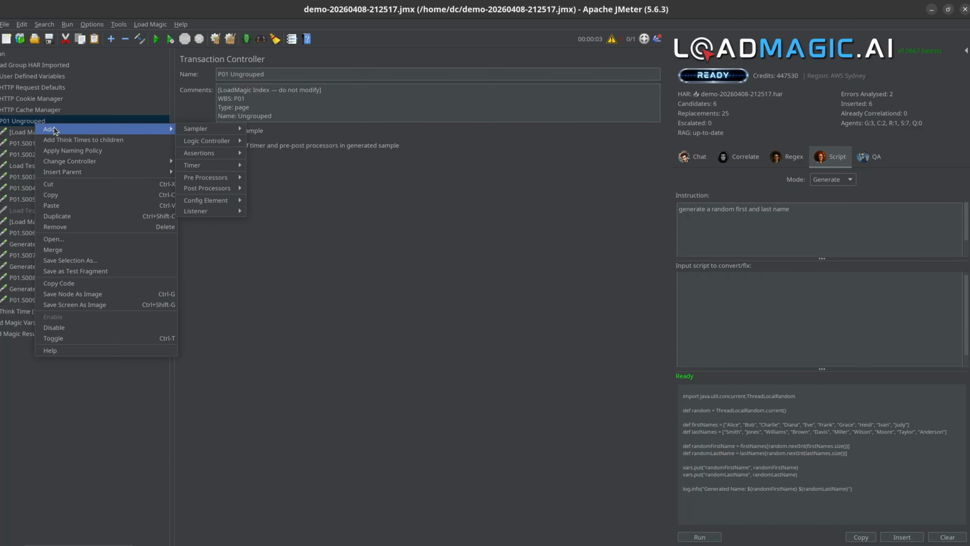
mouse_move(230, 128)
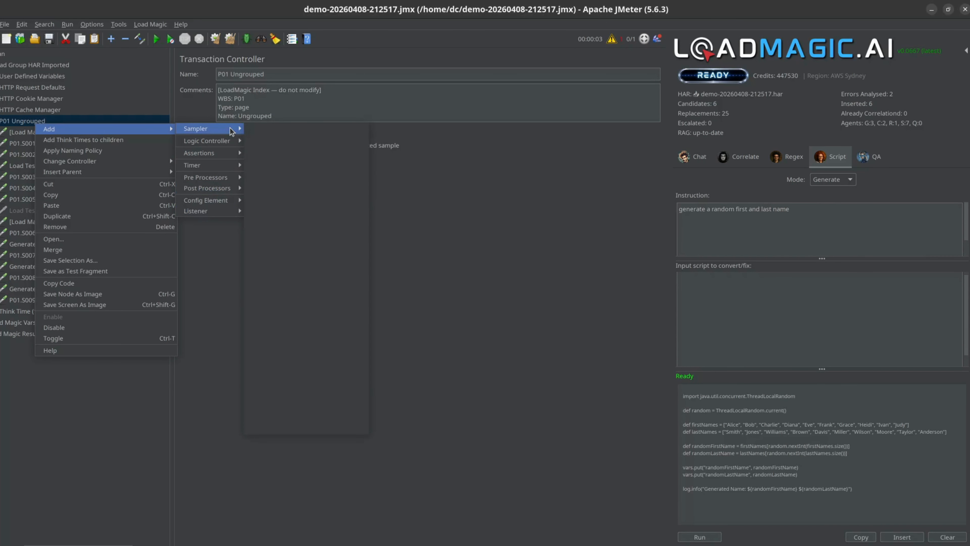
click(275, 139)
drag(18, 311, 23, 140)
Clear the previous results and run the test plan with the Debug Sampler included
click(39, 346)
click(230, 39)
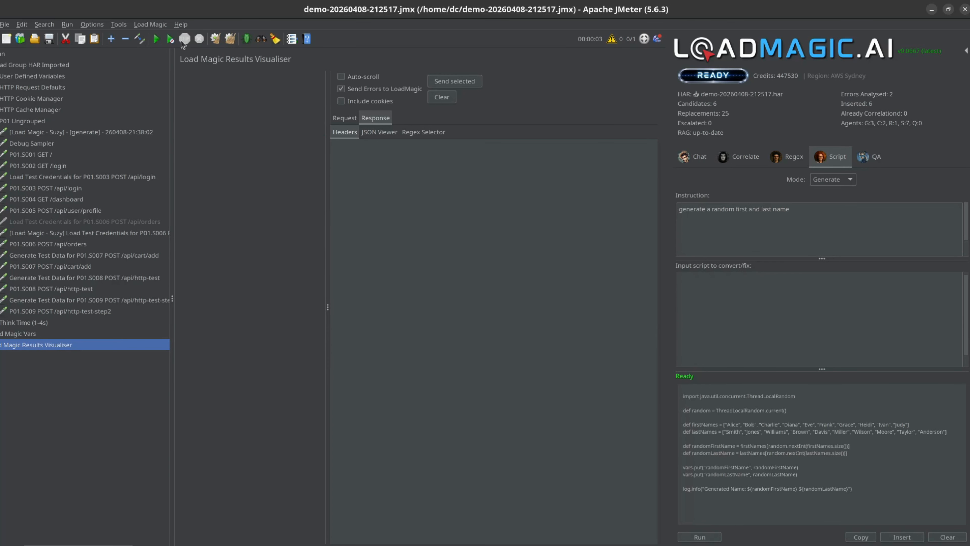
key(ctrl+r)
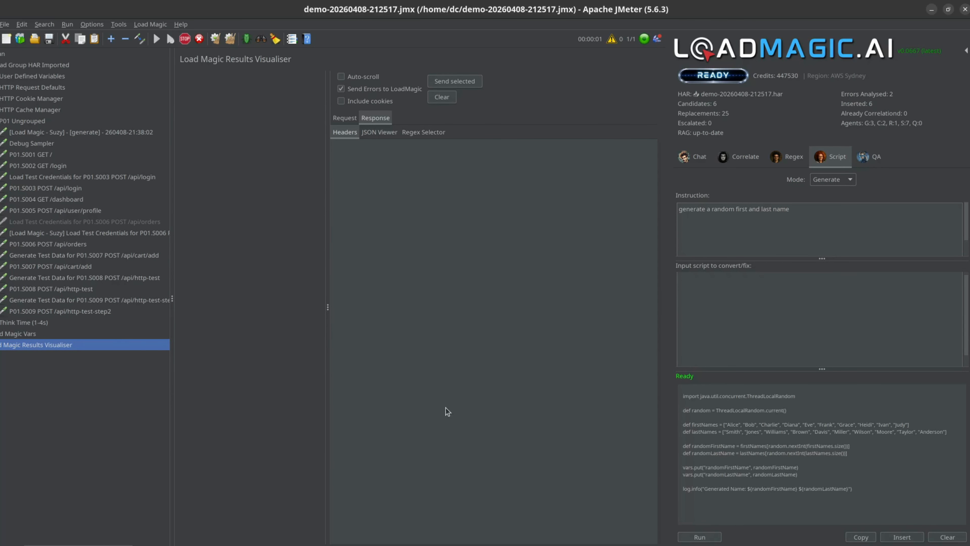
Disable the Think Time (1-4s) timer and rerun the test plan with cleared results
click(34, 322)
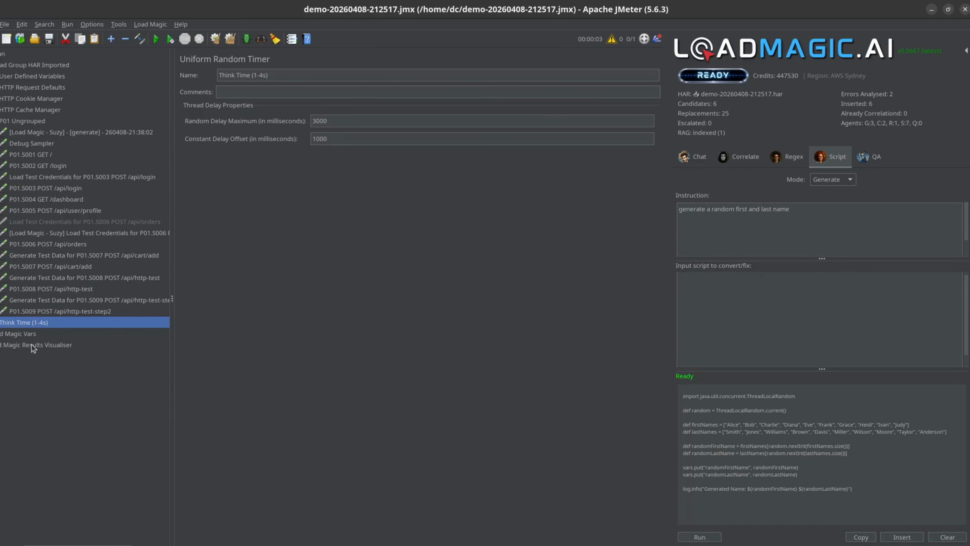
right_click(47, 323)
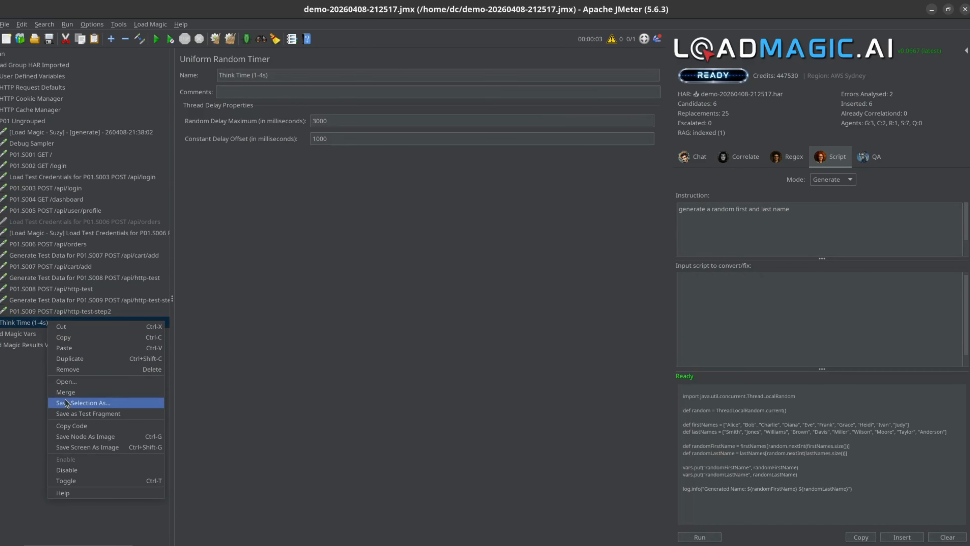
click(96, 479)
click(46, 348)
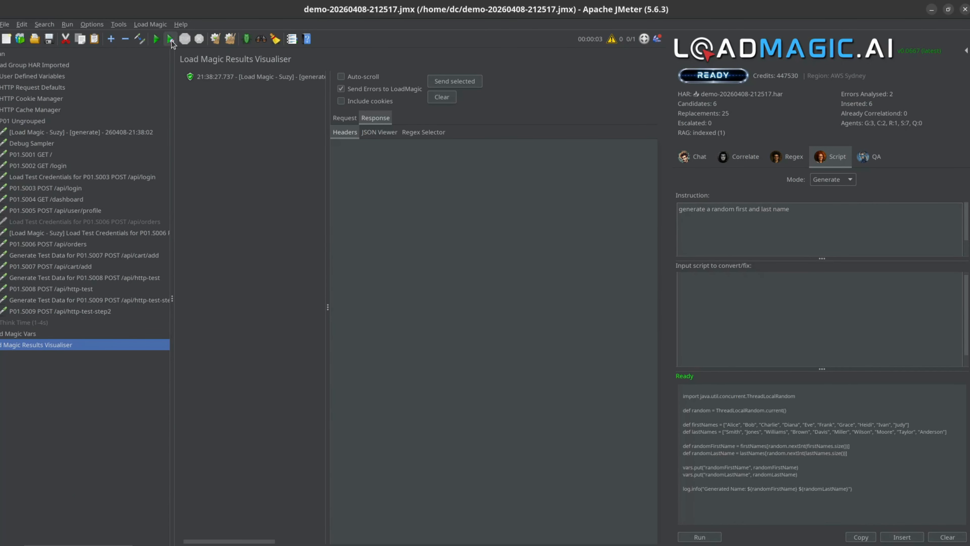
click(231, 40)
click(157, 39)
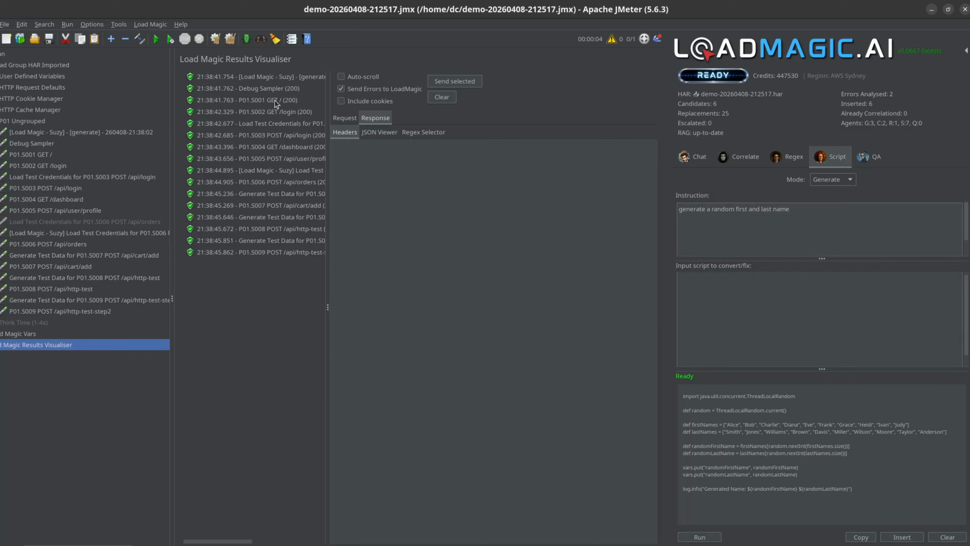
Inspect the Debug Sampler's response for the randomFirstName and randomLastName variables, and open the generated name script for comparison
click(280, 89)
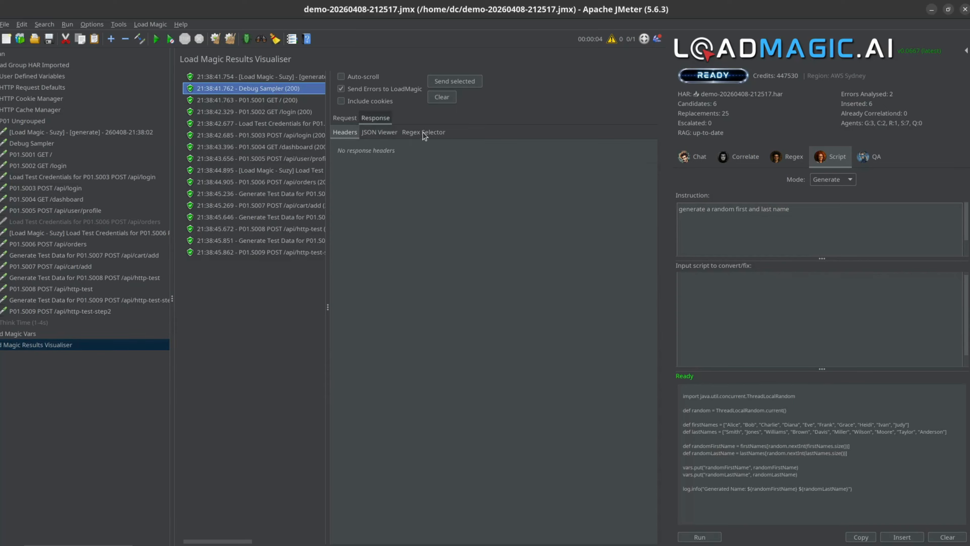
click(424, 131)
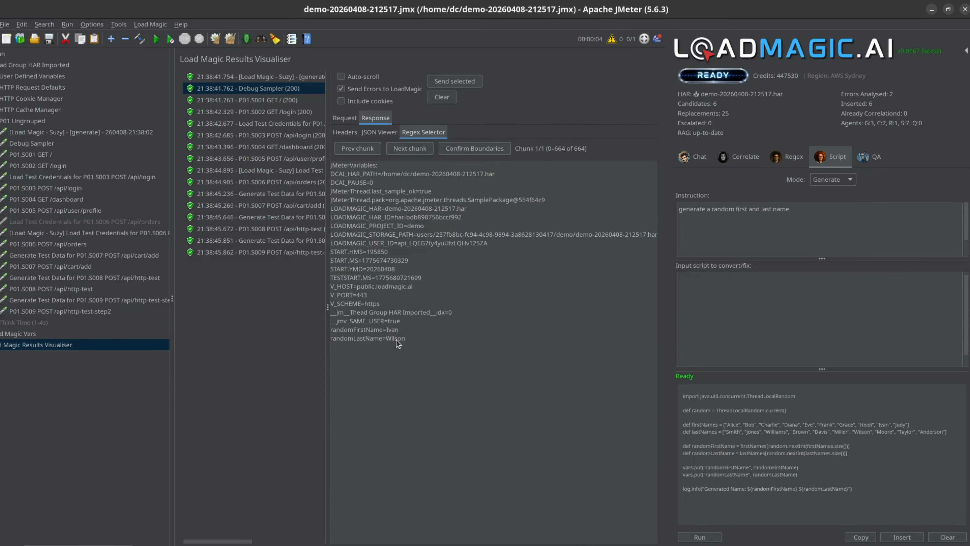
click(90, 133)
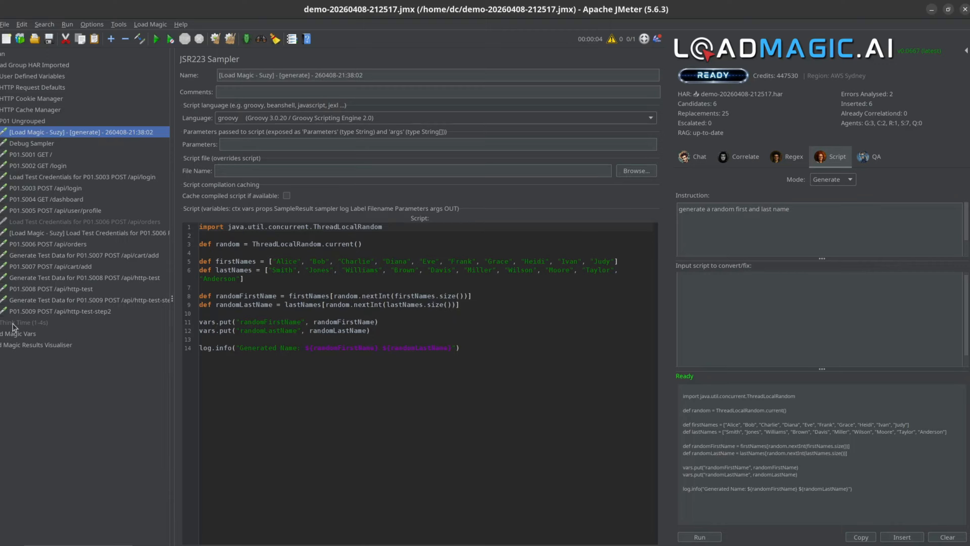
Review the QA assessment checks for Thread Group HAR Imported from Configuration through Script Quality, and return to the Correlate agent's workflow log
click(866, 159)
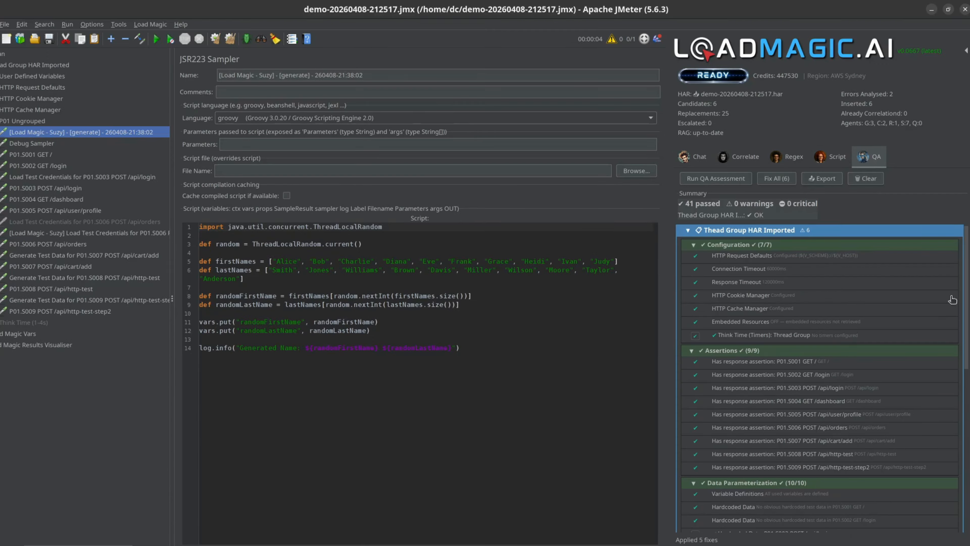
scroll(966, 317, down, 10)
scroll(966, 291, up, 10)
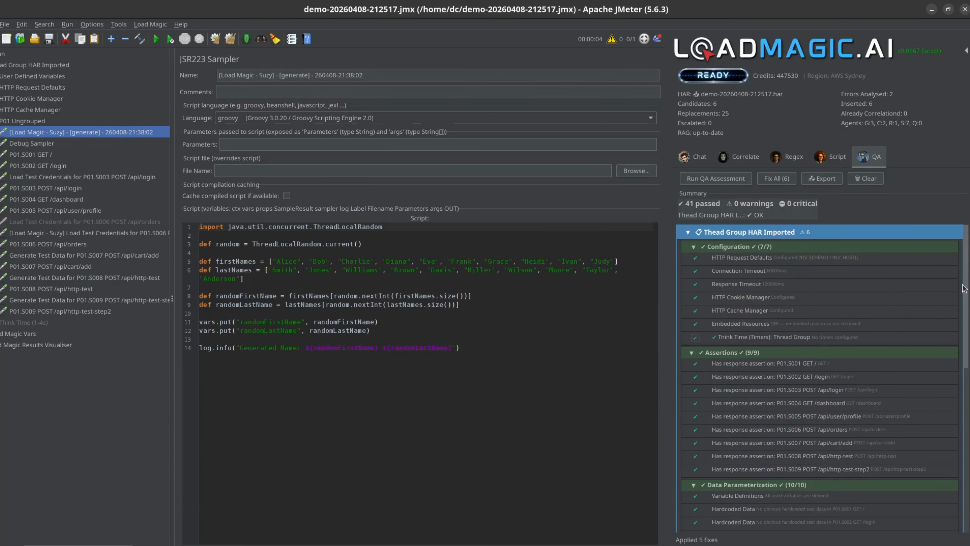
scroll(966, 286, down, 10)
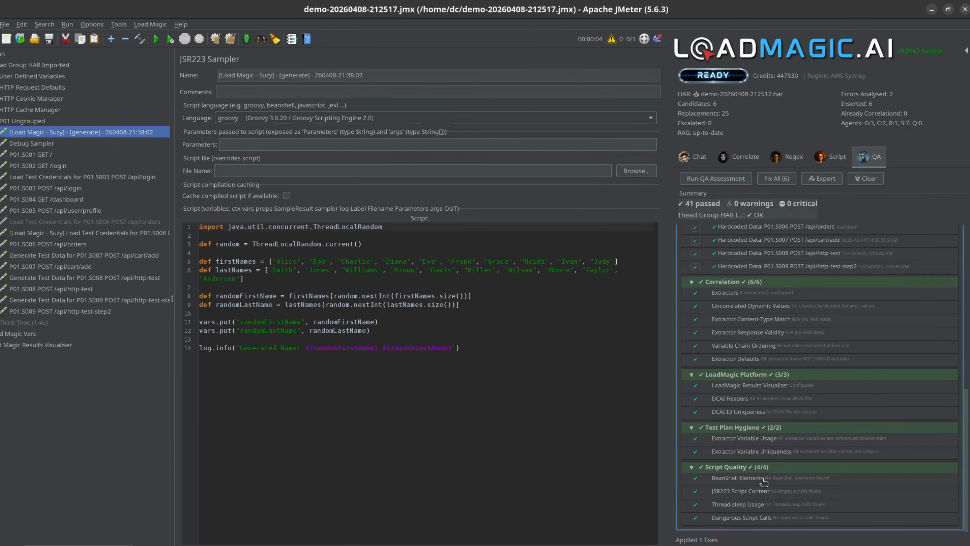
scroll(911, 355, up, 5)
scroll(907, 340, up, 3)
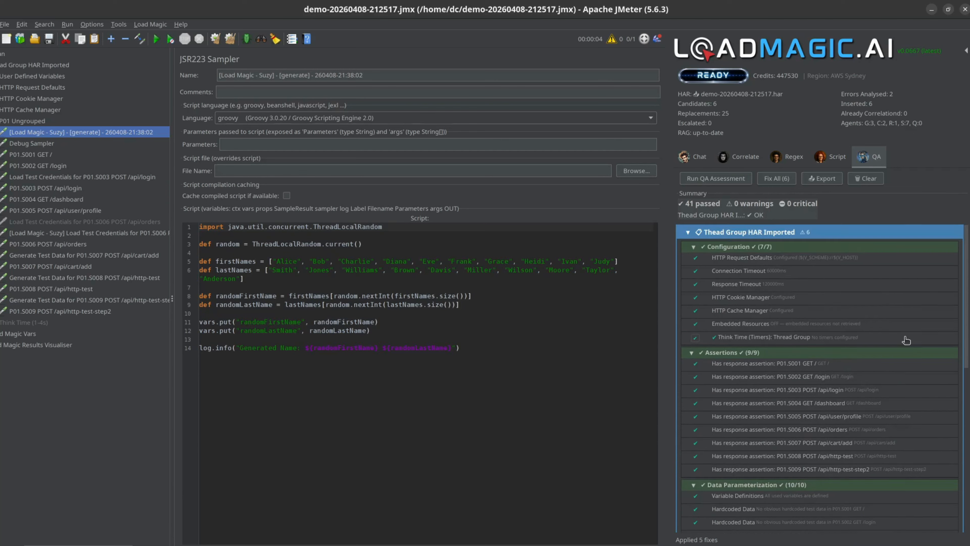
scroll(838, 293, down, 4)
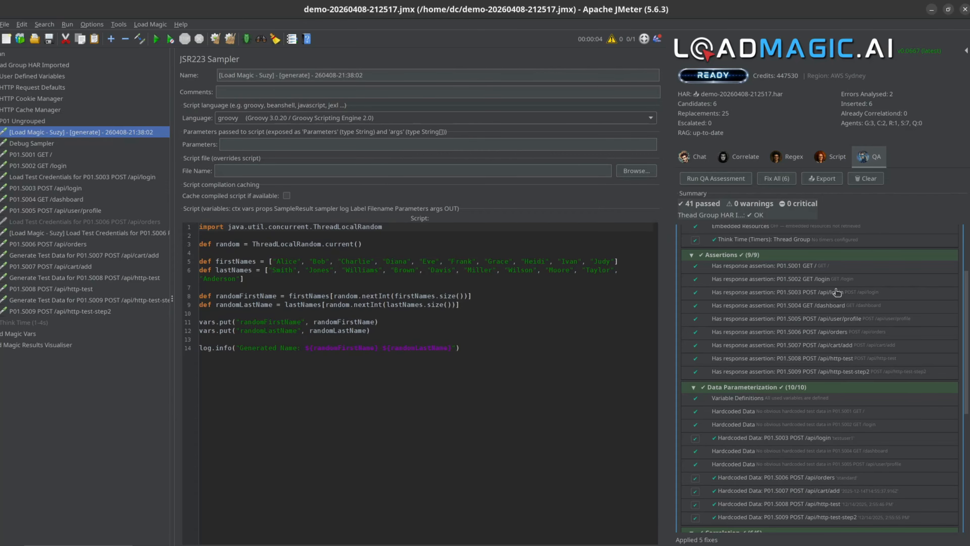
scroll(837, 292, up, 3)
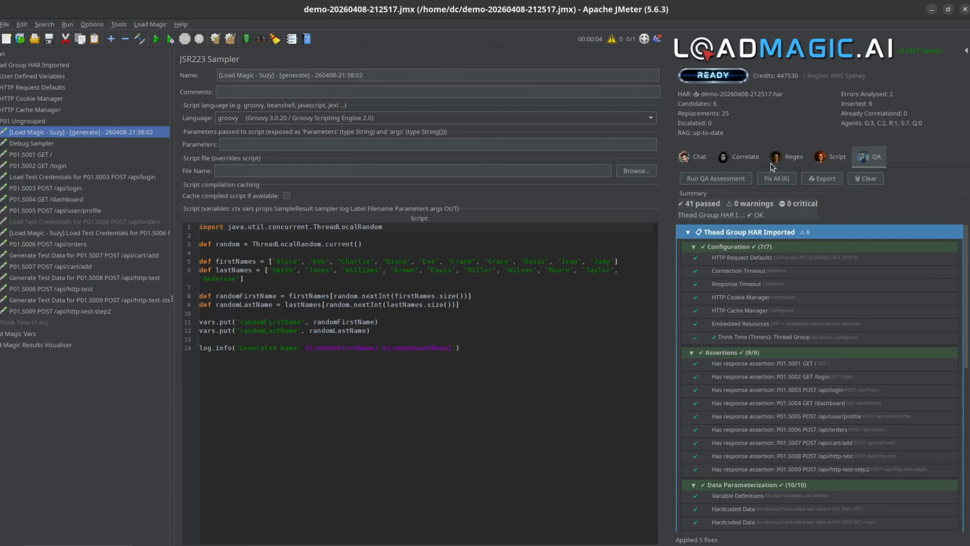
click(747, 156)
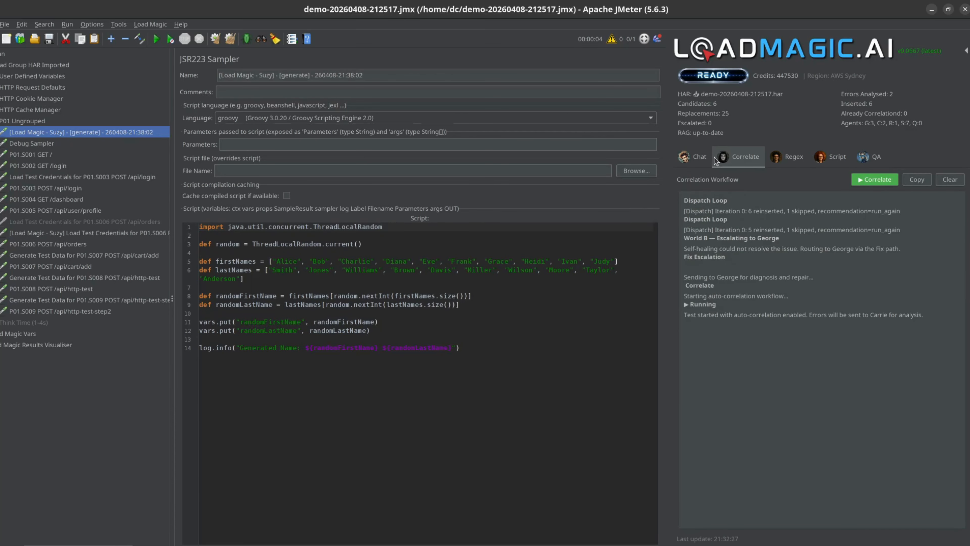